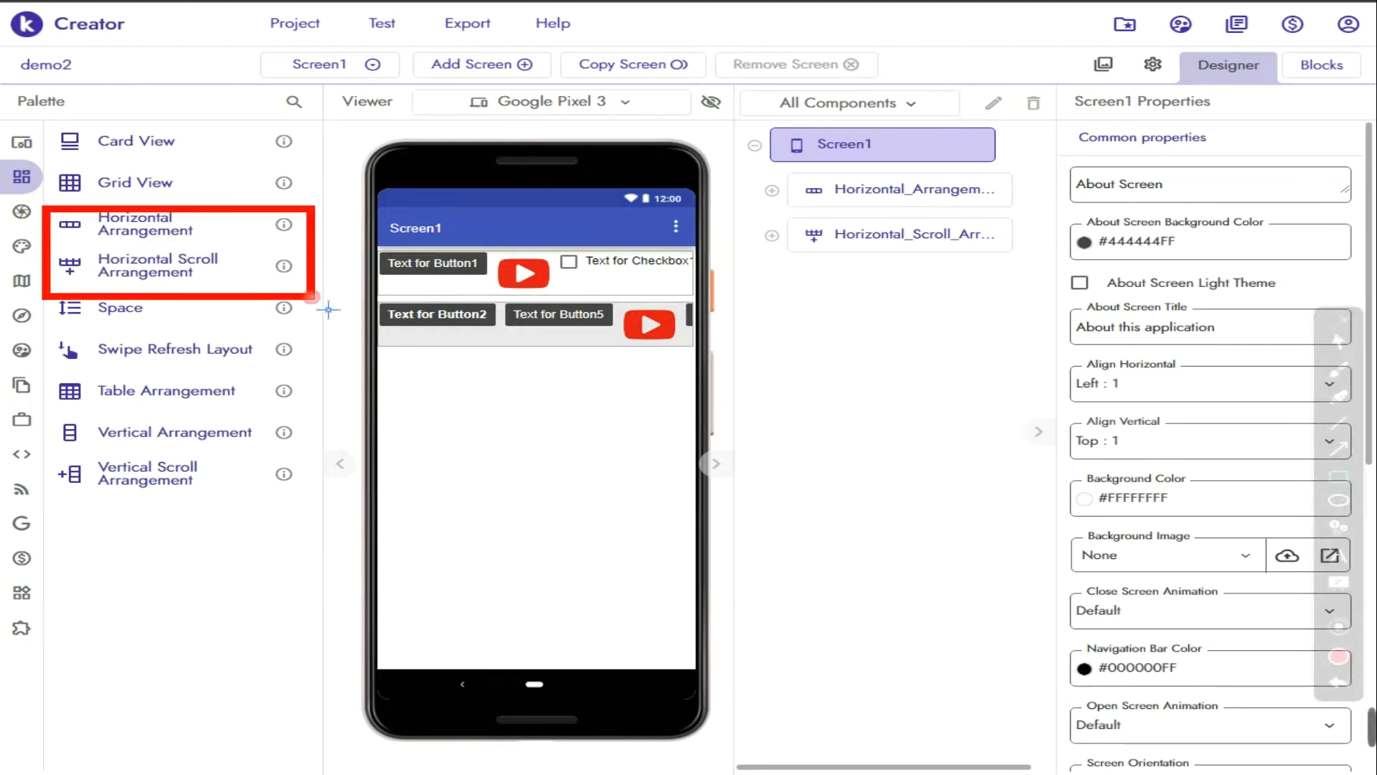
- Examine the two rows of Screen1 on the connected phone, moving the horizontal scroll row sideways and back
click(424, 773)
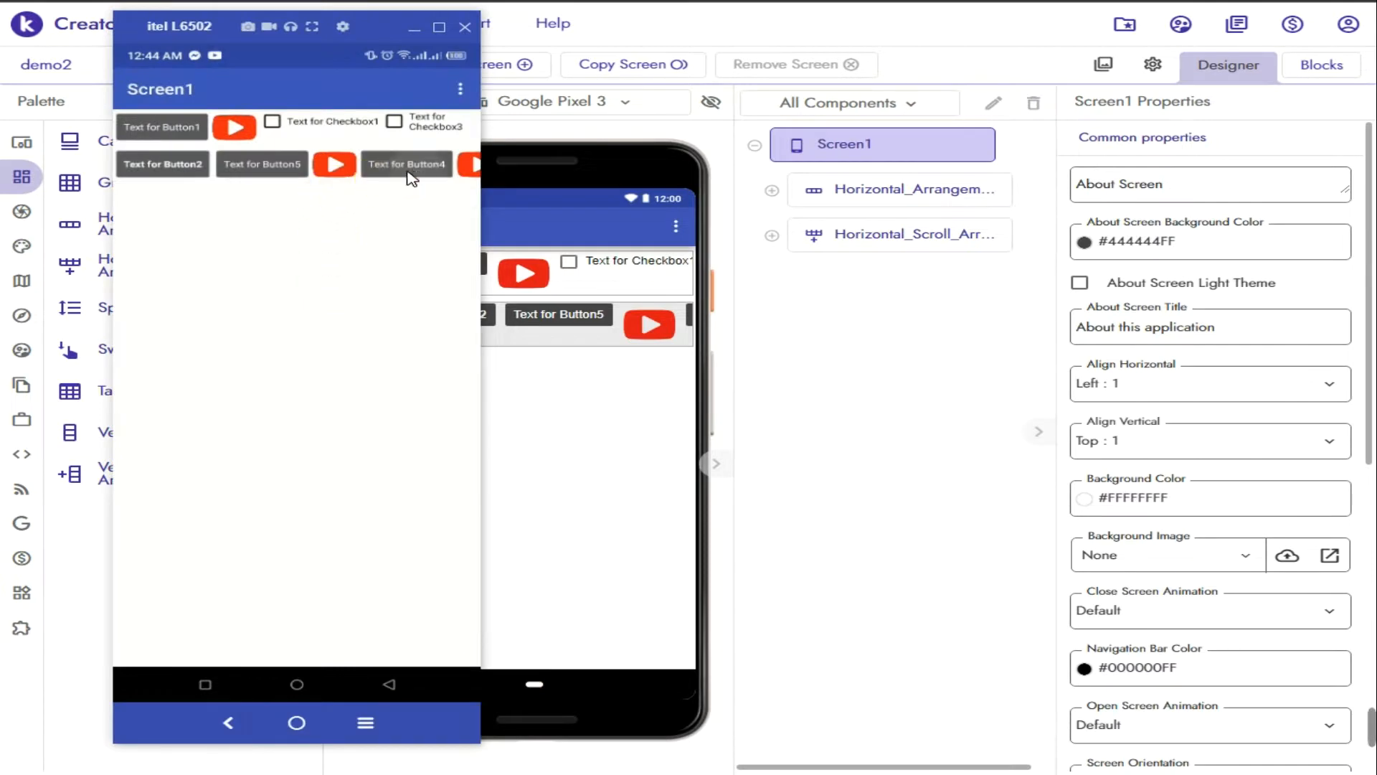
drag(412, 177, 127, 179)
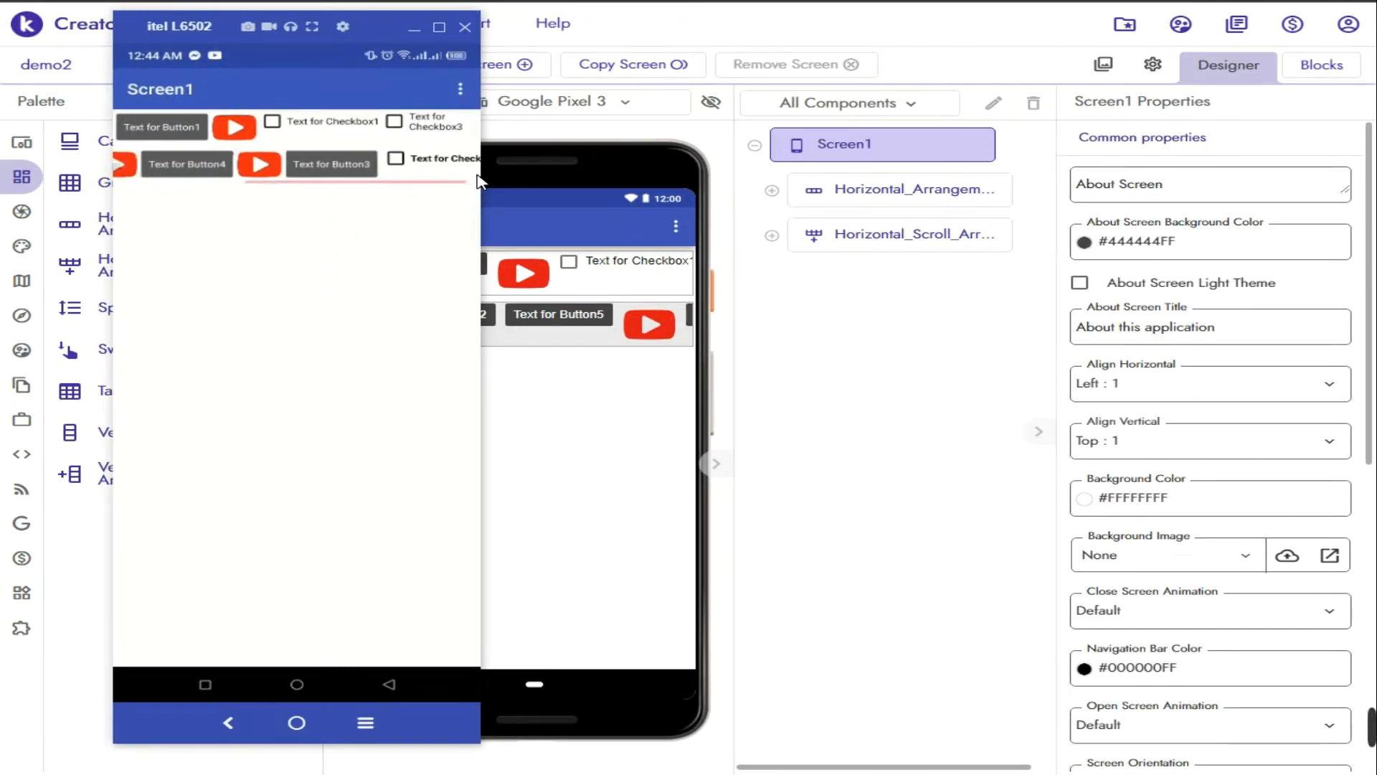
drag(477, 175, 499, 176)
key(ctrl+alt+d)
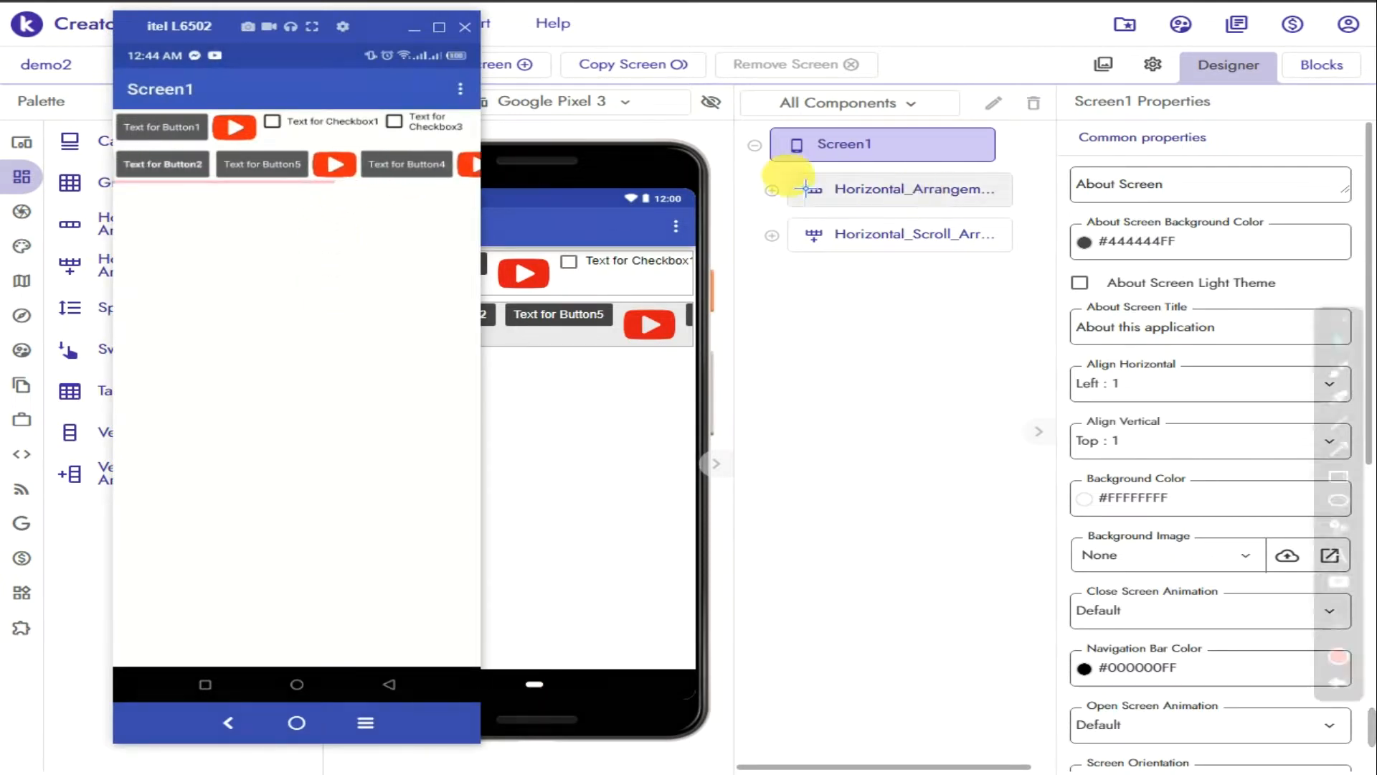
mouse_move(764, 156)
mouse_down()
mouse_move(835, 189)
mouse_move(1083, 220)
mouse_up()
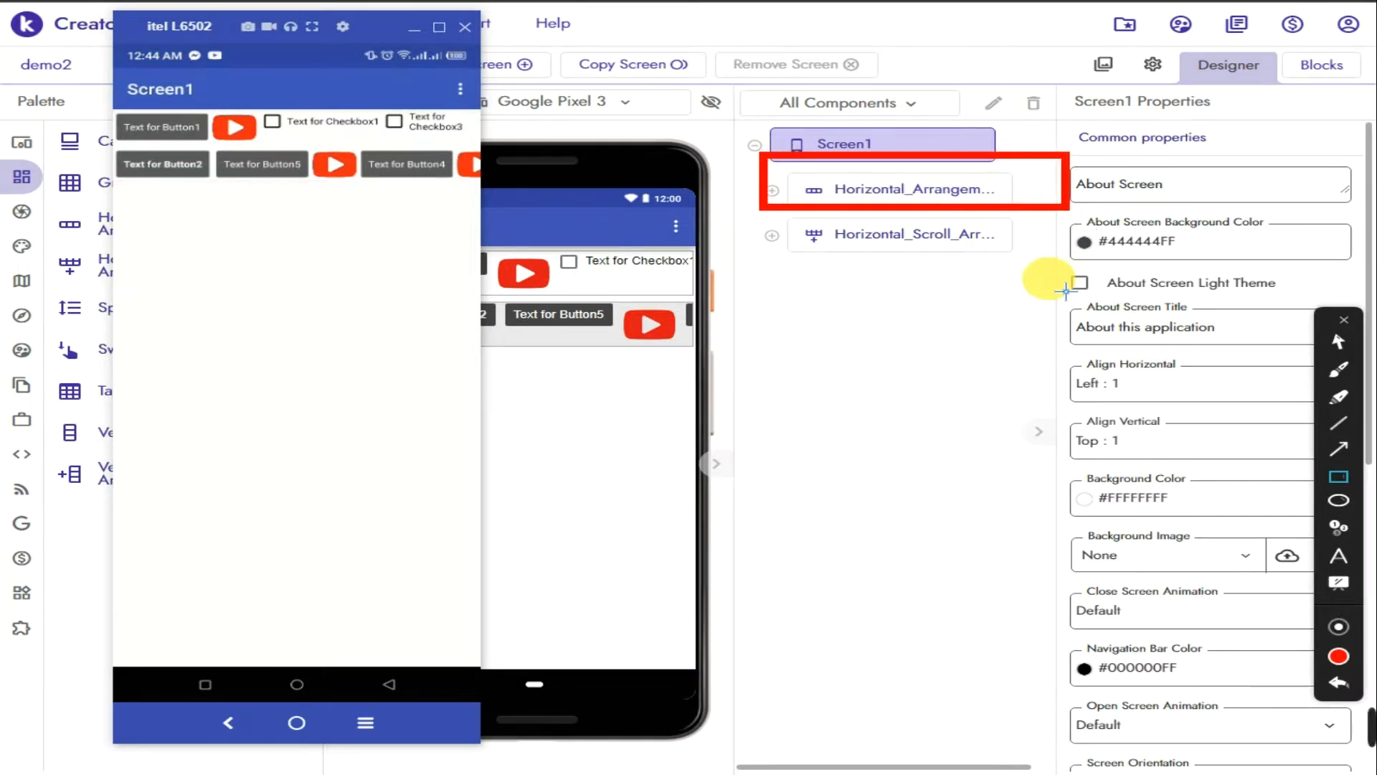
drag(1063, 288, 764, 220)
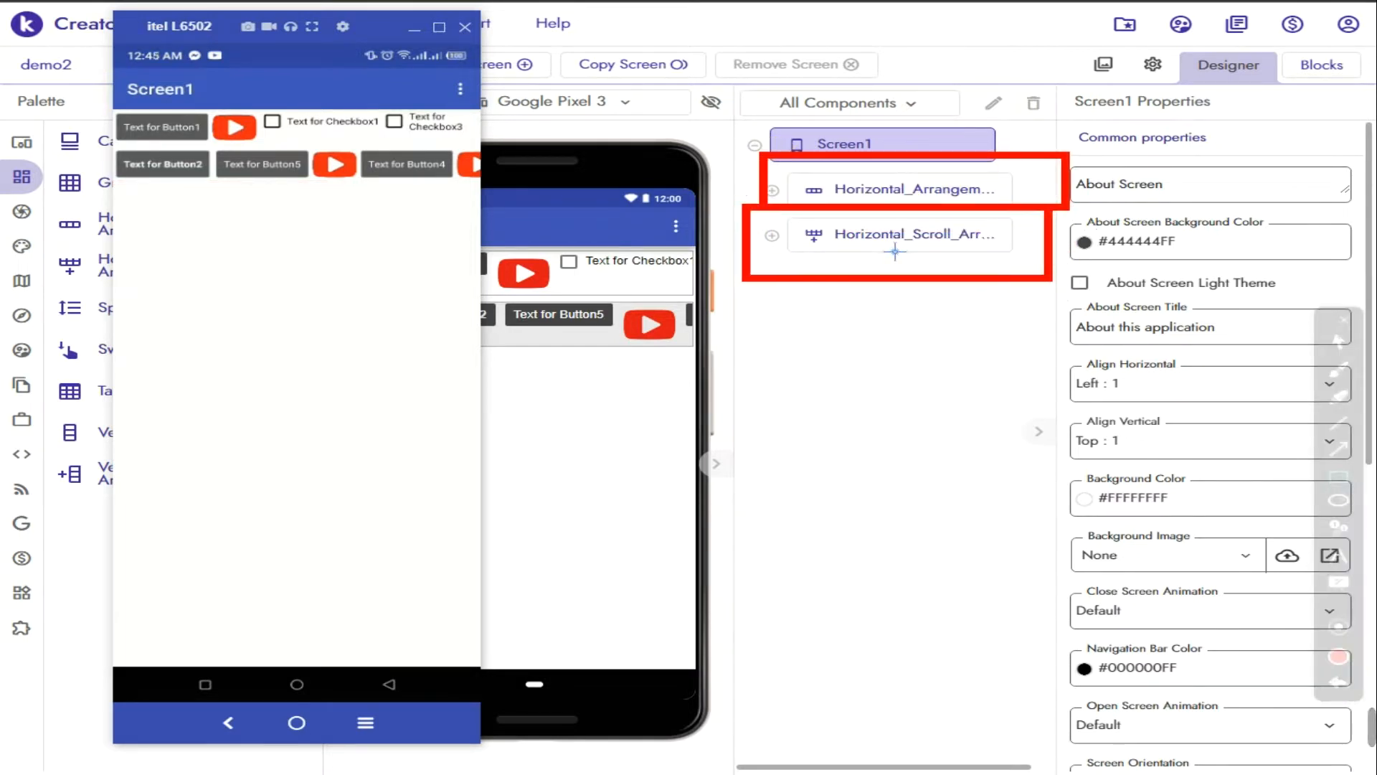
drag(818, 271, 1032, 270)
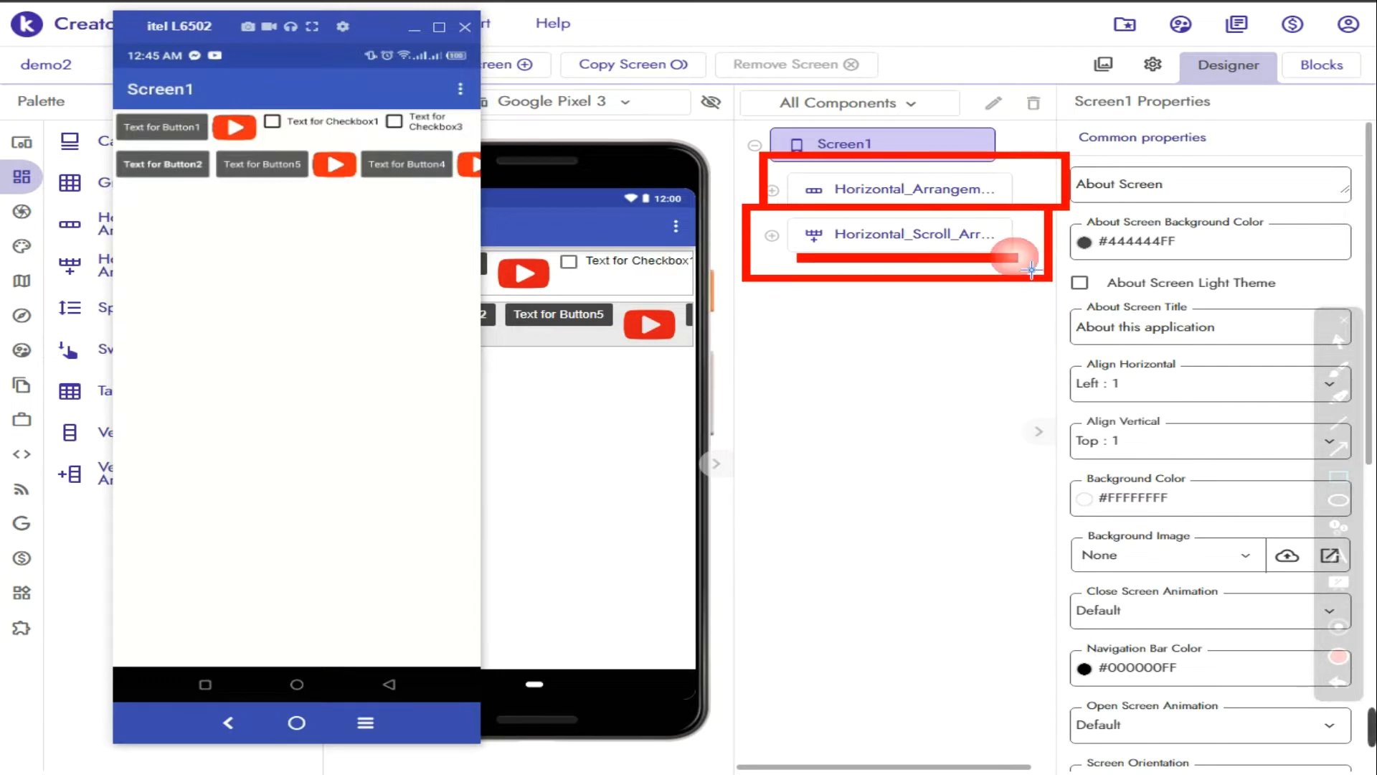
key(Escape)
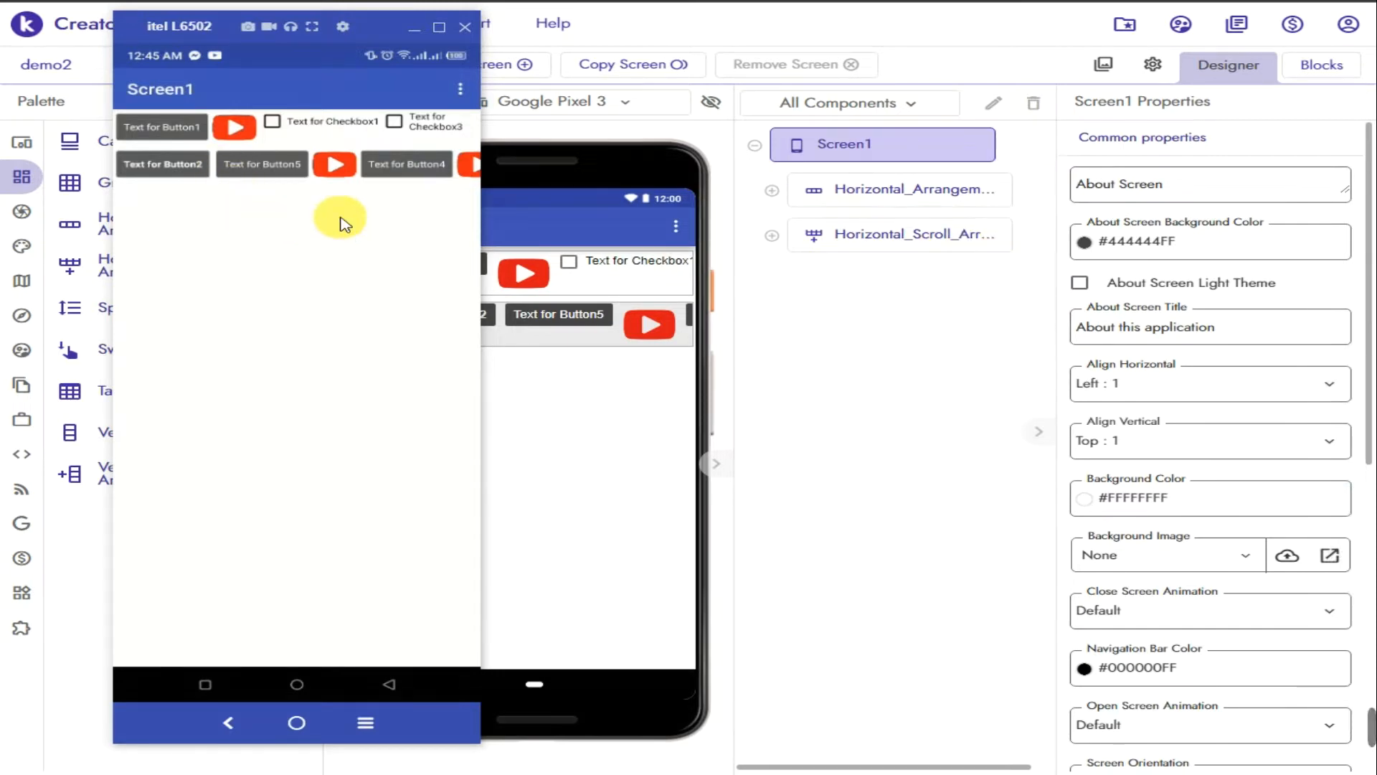
scroll(337, 165, right, 3)
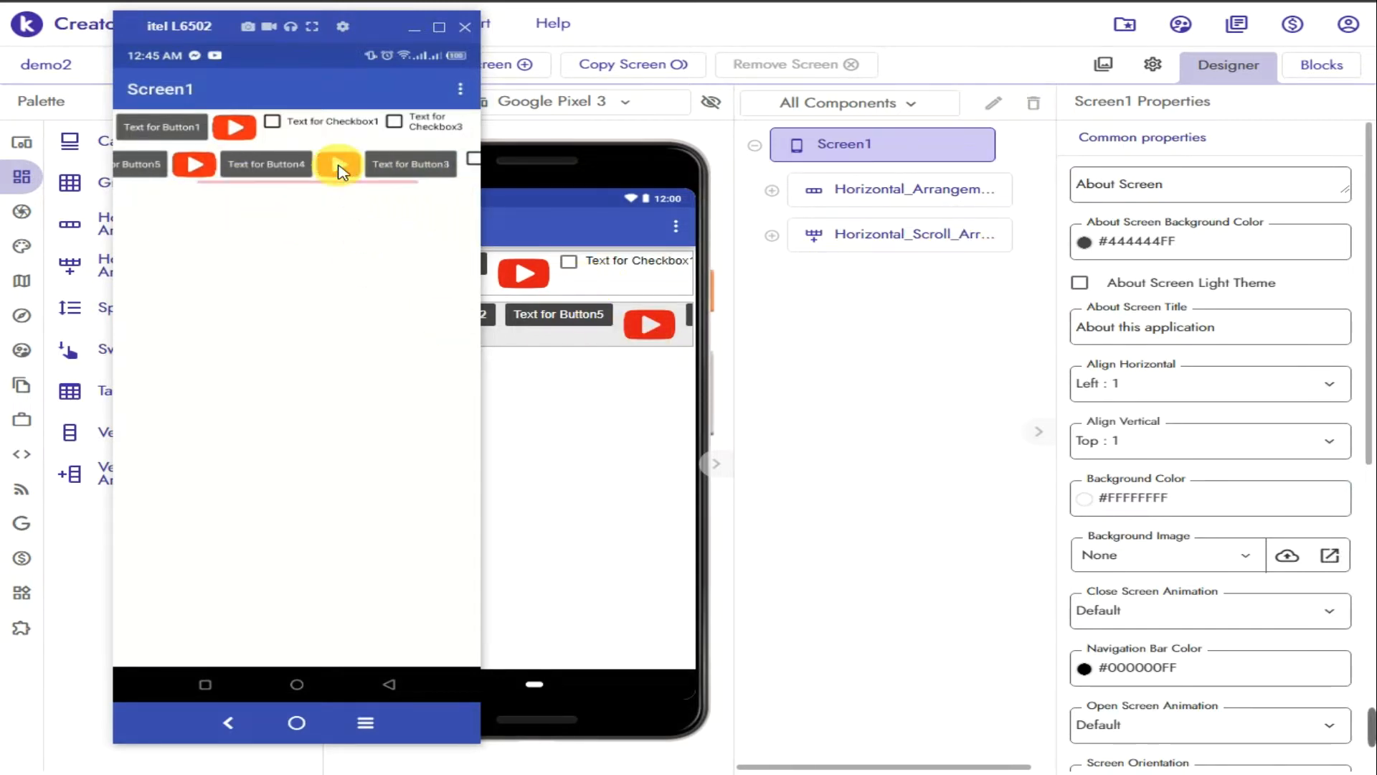
scroll(339, 170, left, 3)
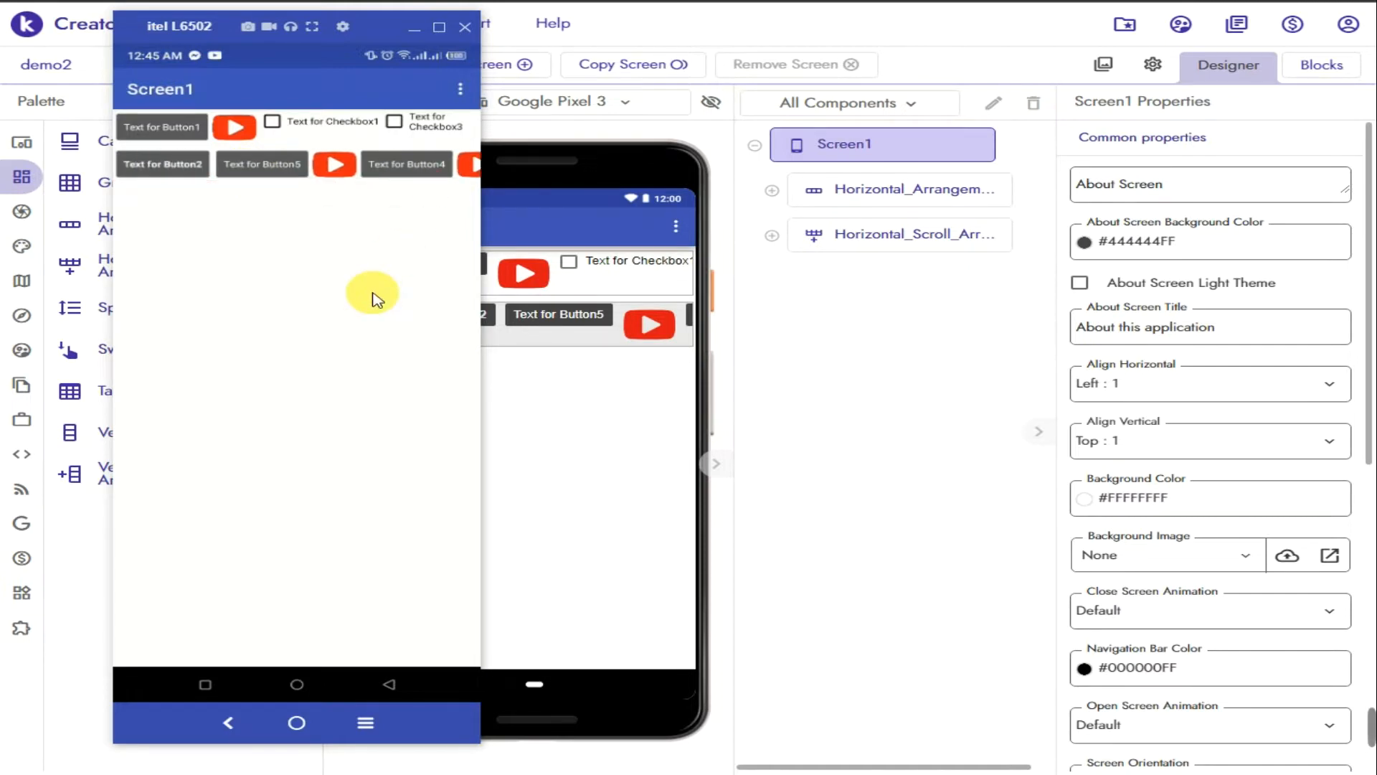
click(845, 390)
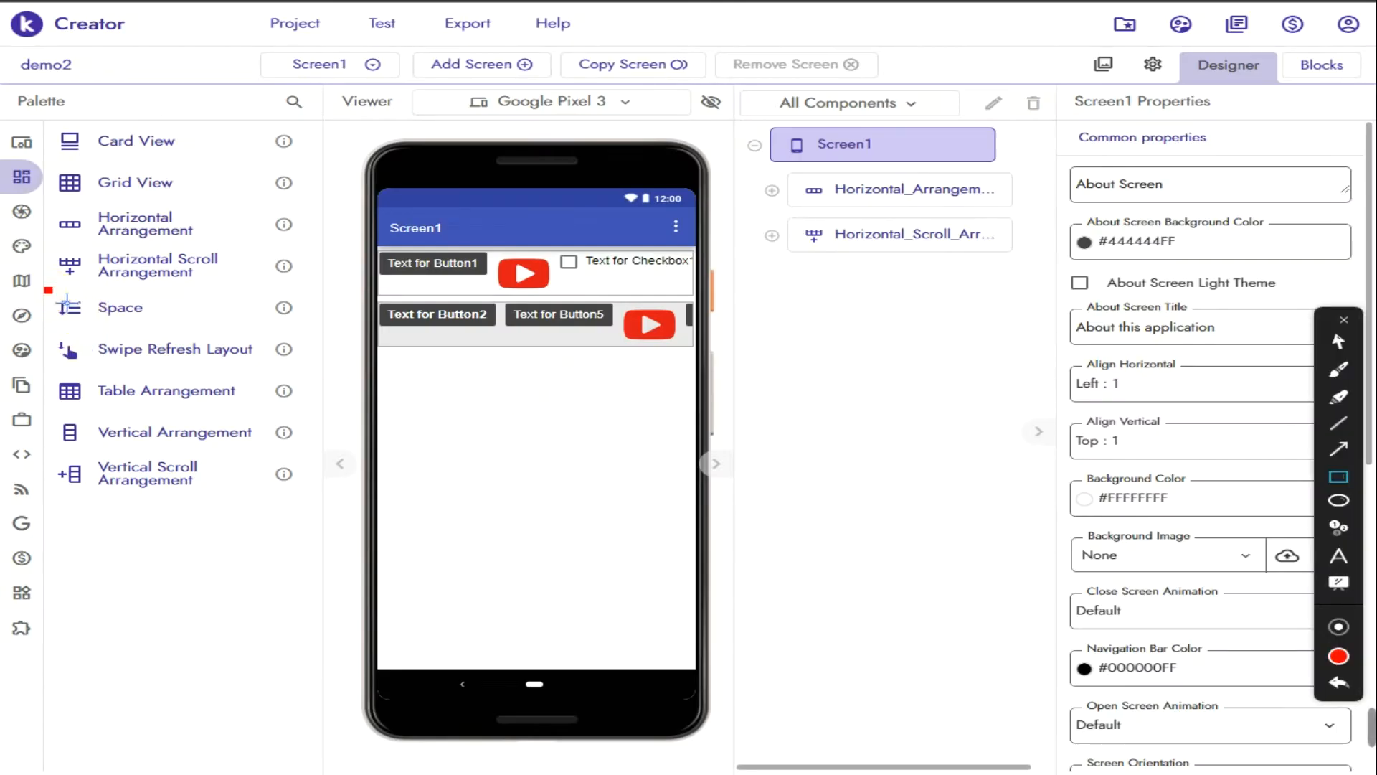
- Add a Space component to Screen1 directly below the horizontal scroll arrangement
mouse_move(66, 304)
mouse_down()
mouse_move(320, 369)
mouse_move(337, 381)
mouse_move(337, 426)
mouse_up()
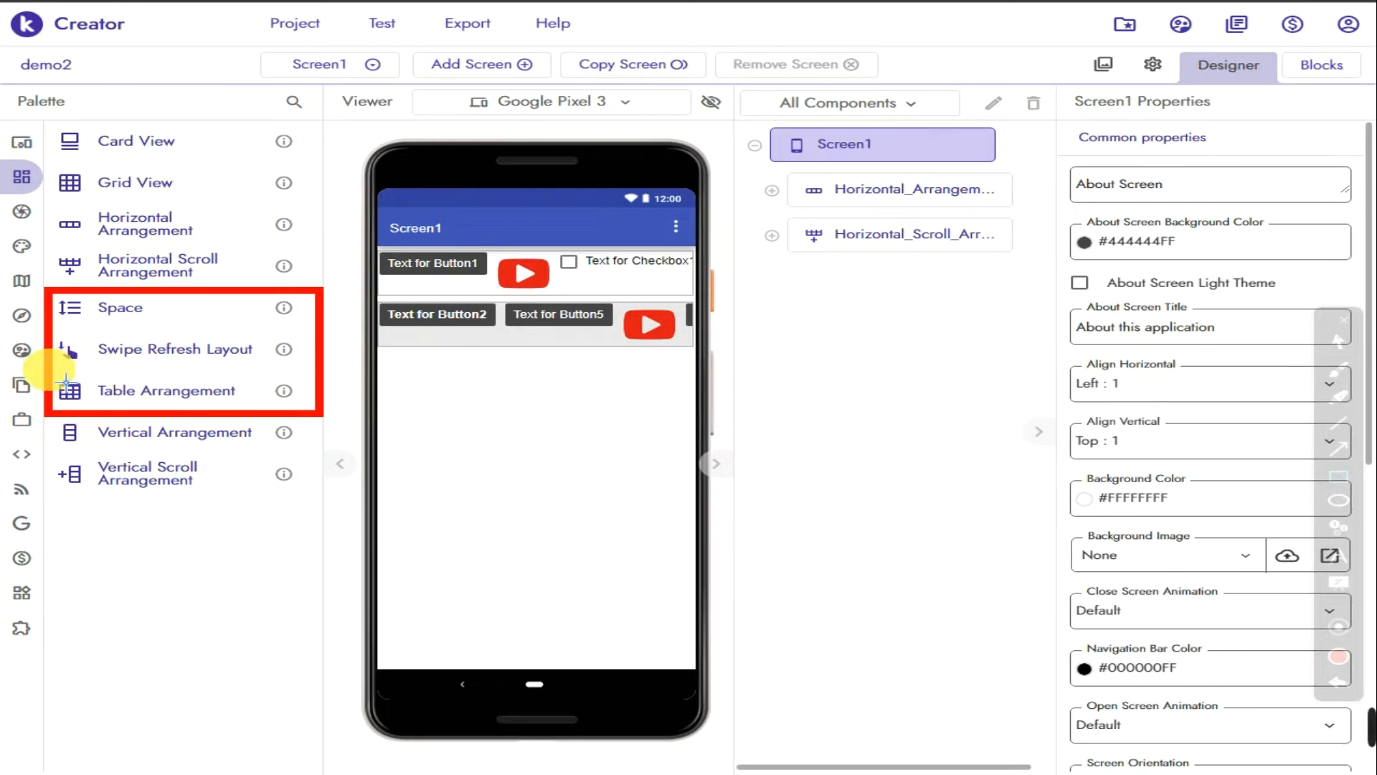
drag(52, 367, 324, 381)
key(Escape)
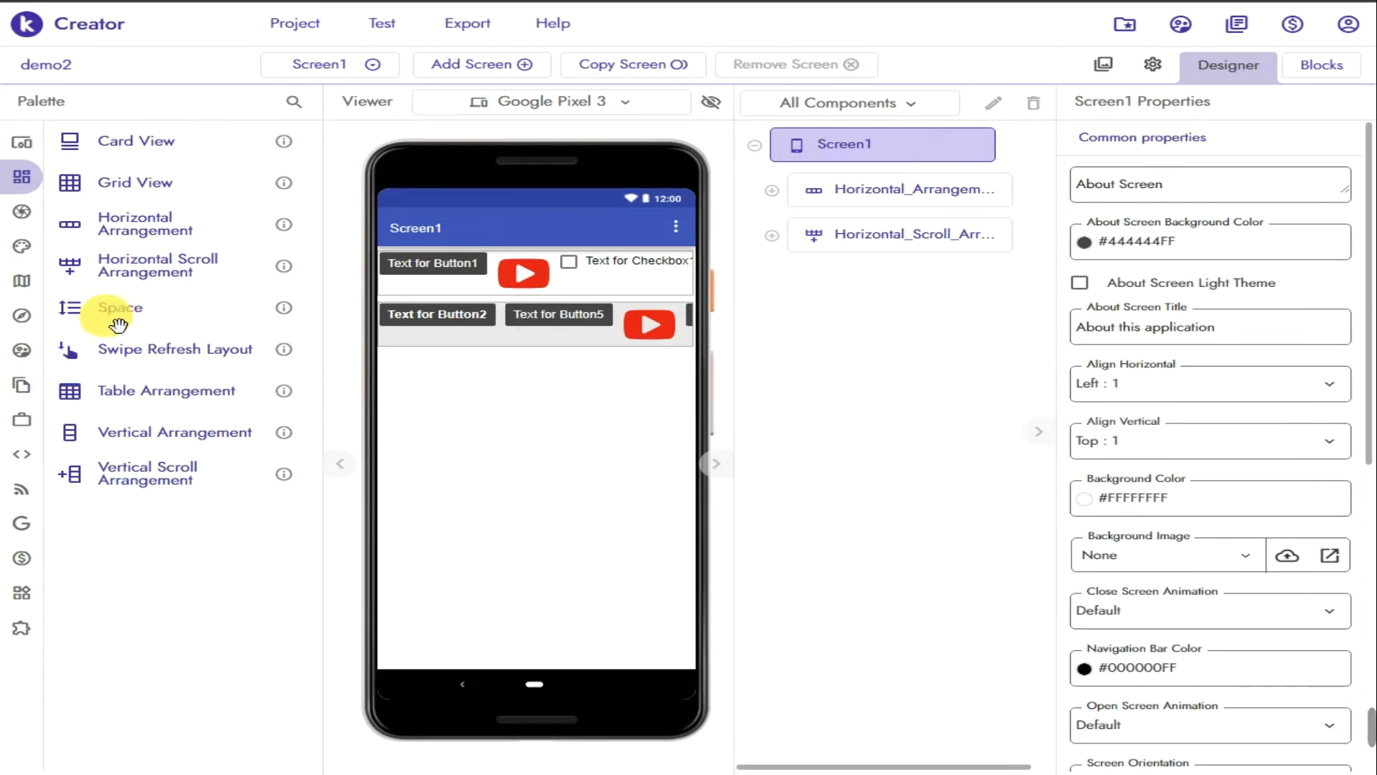
drag(118, 324, 437, 412)
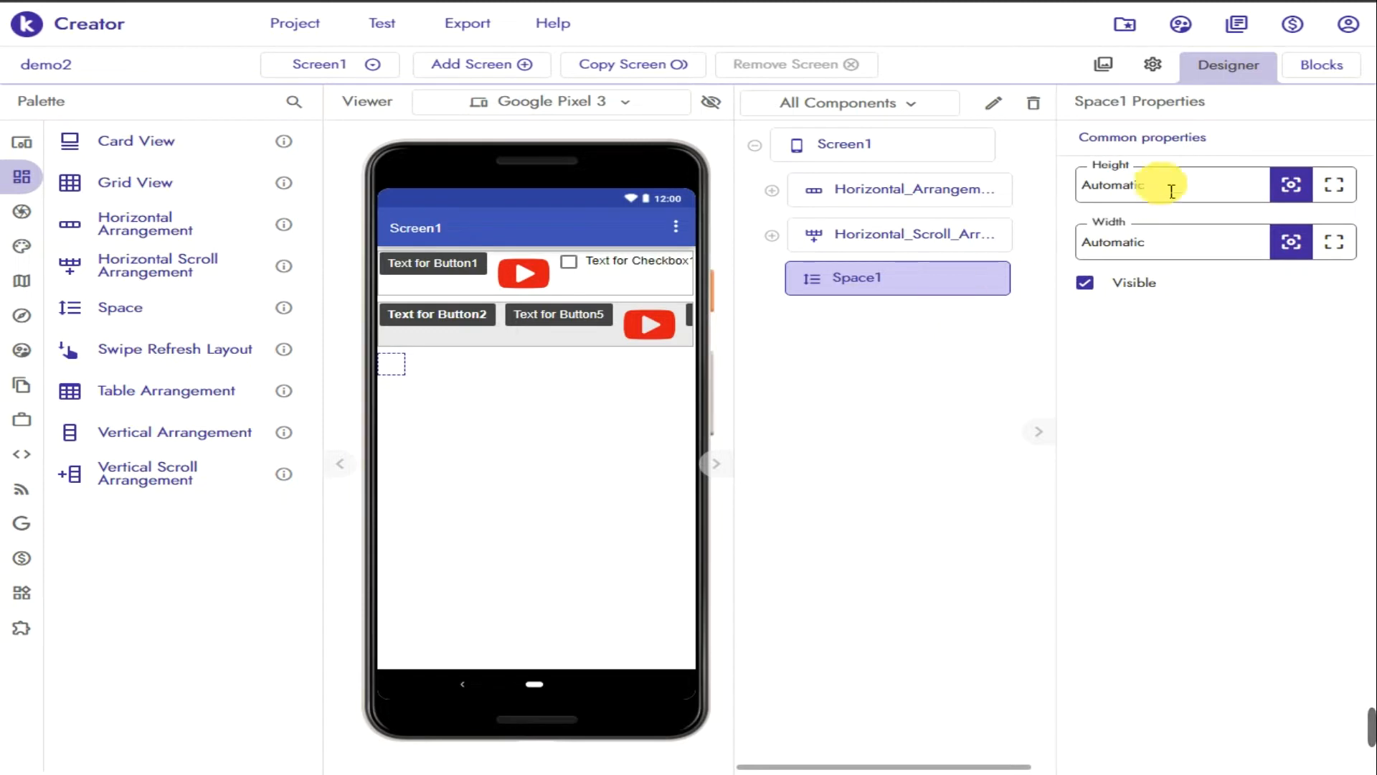
drag(1119, 109, 1239, 138)
click(1207, 350)
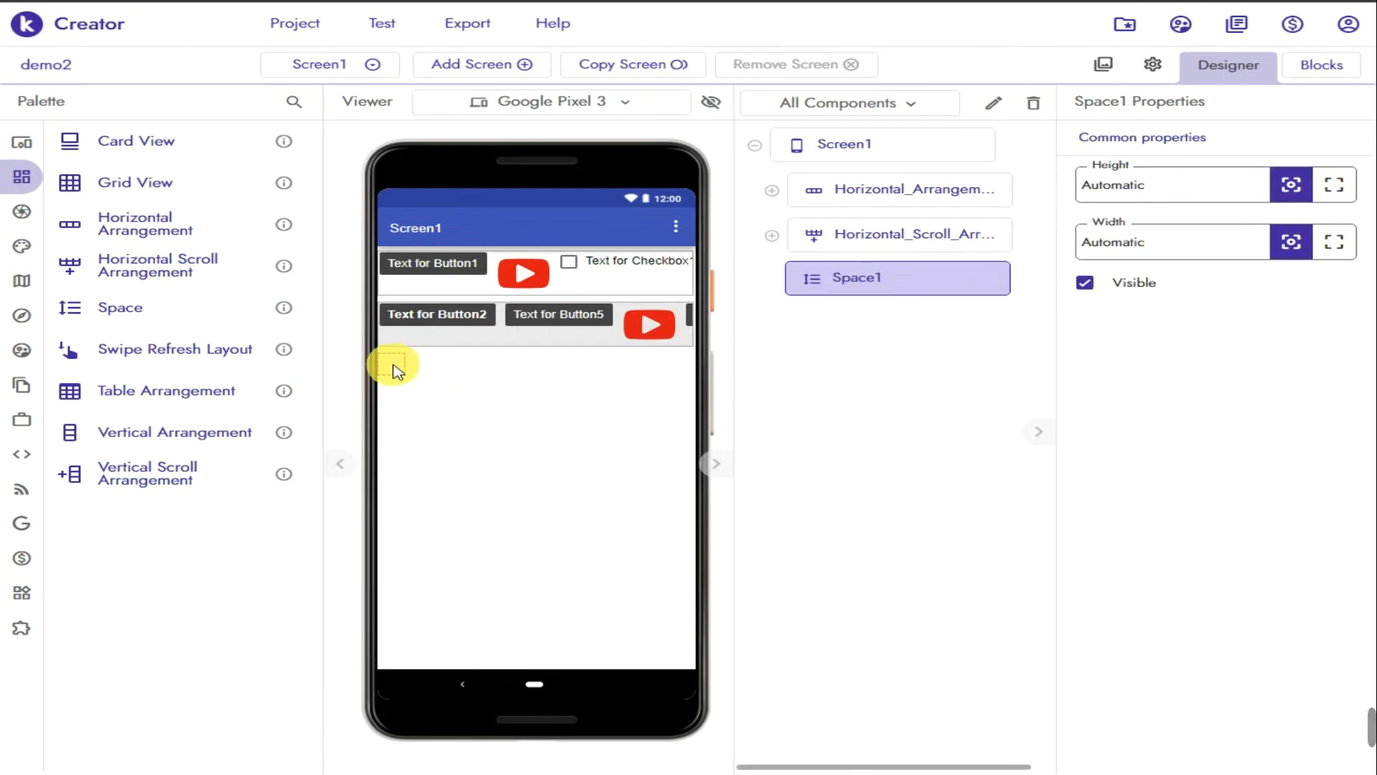
drag(397, 370, 468, 422)
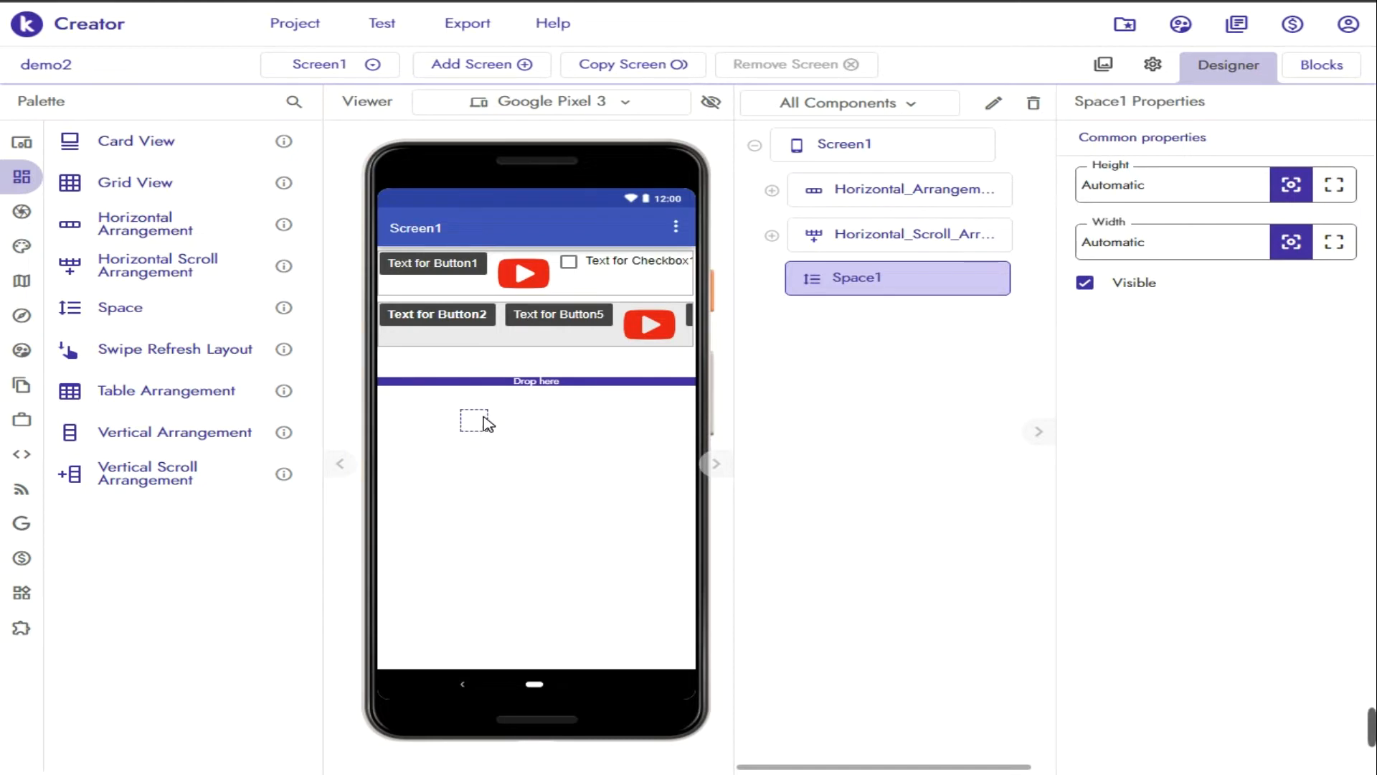
drag(401, 385, 448, 373)
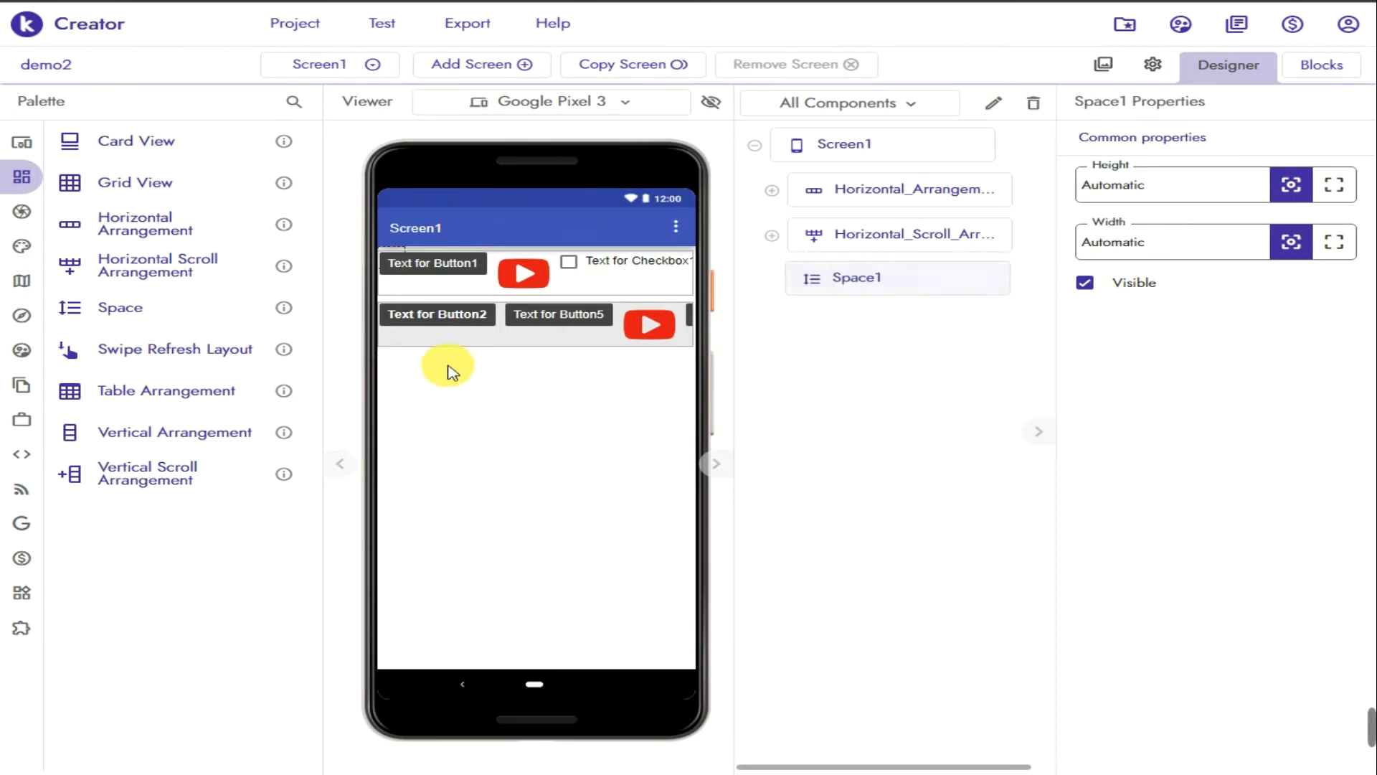
- Examine the button row on the connected phone, focusing on the gap between Button2 and Button5
click(411, 774)
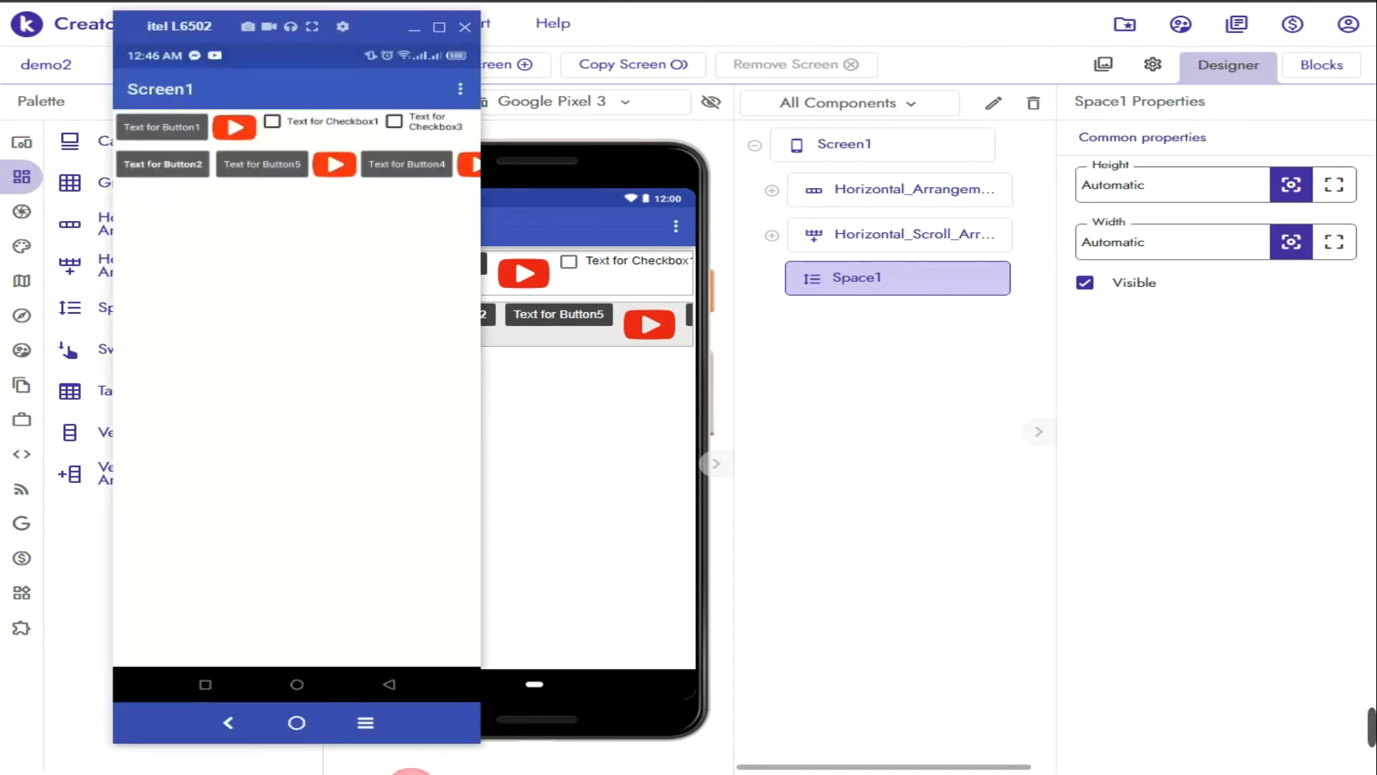
click(183, 173)
click(148, 172)
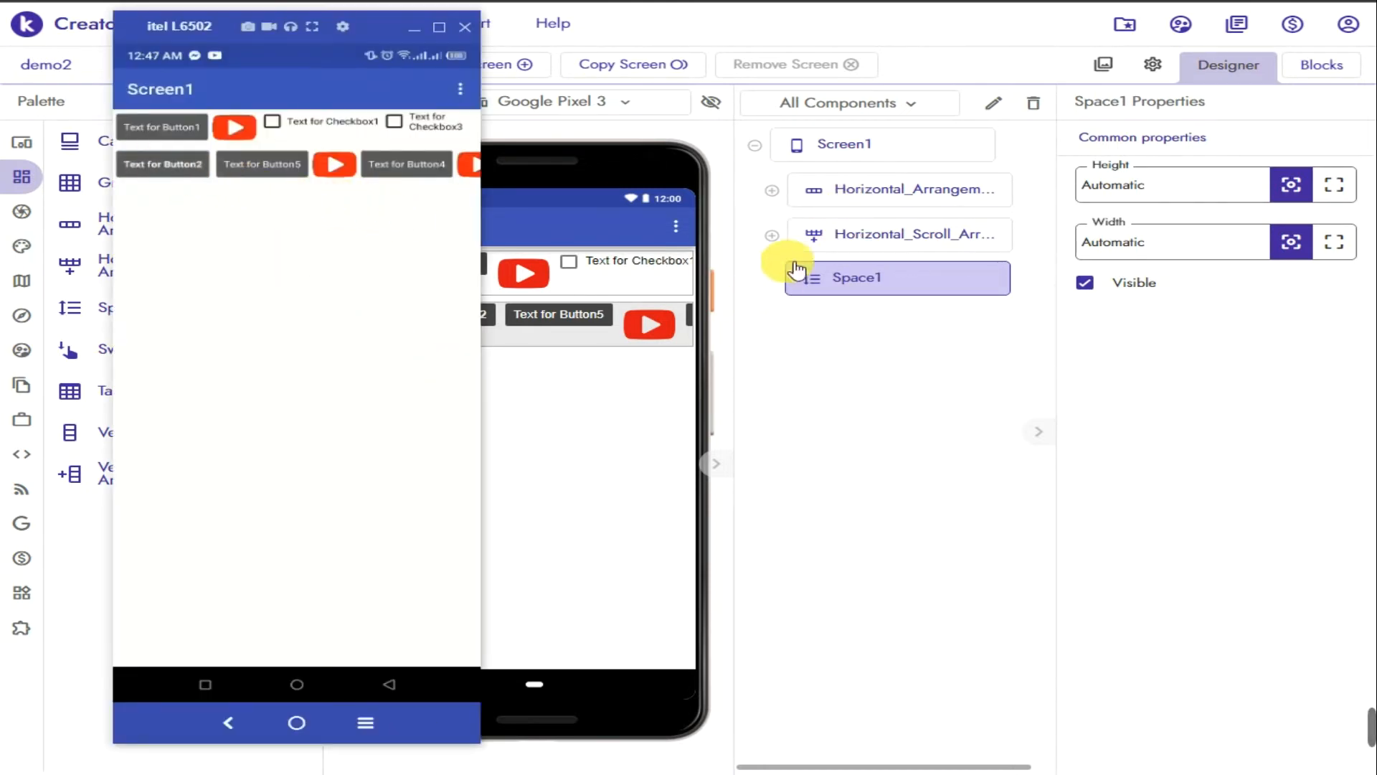
key(ctrl+alt+d)
mouse_move(781, 231)
mouse_down()
mouse_move(997, 265)
mouse_move(1040, 301)
mouse_up()
drag(135, 163, 319, 206)
drag(230, 193, 244, 259)
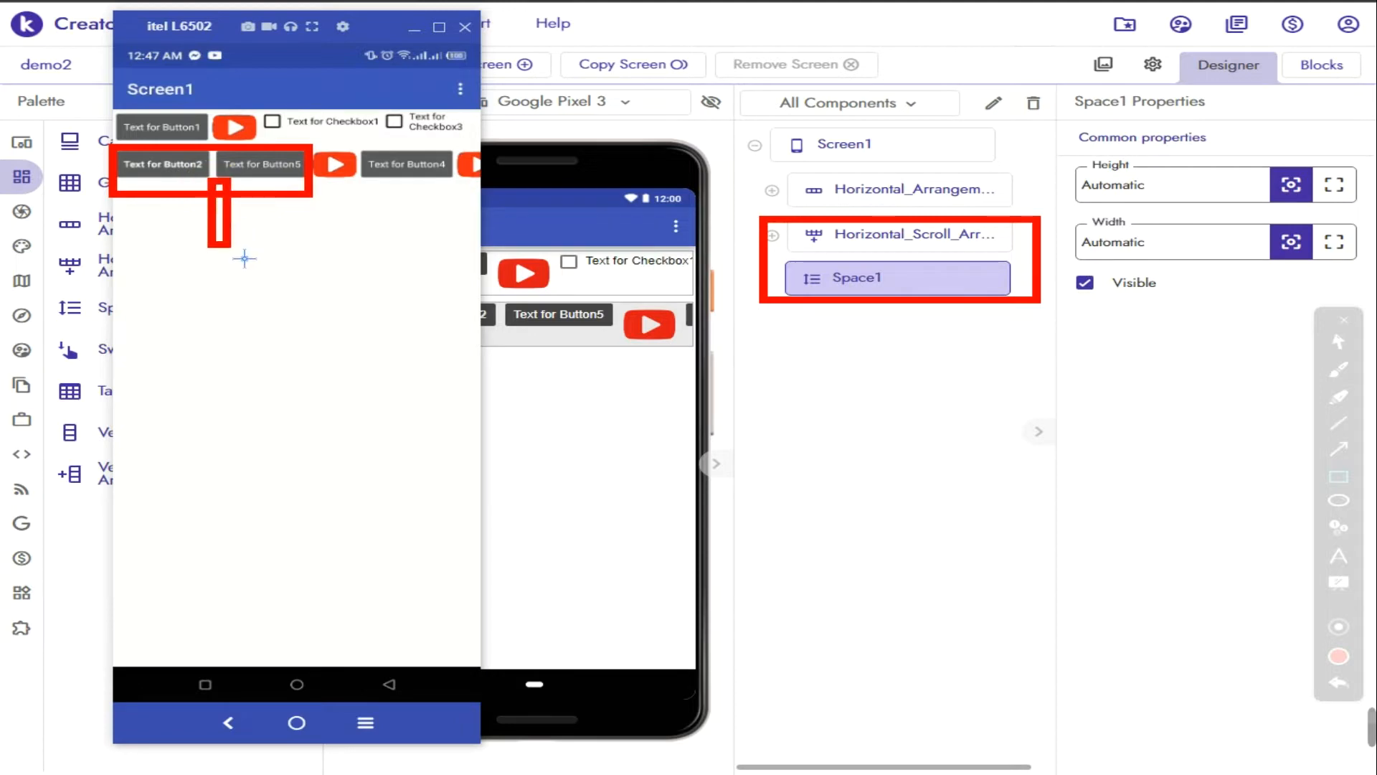
key(Escape)
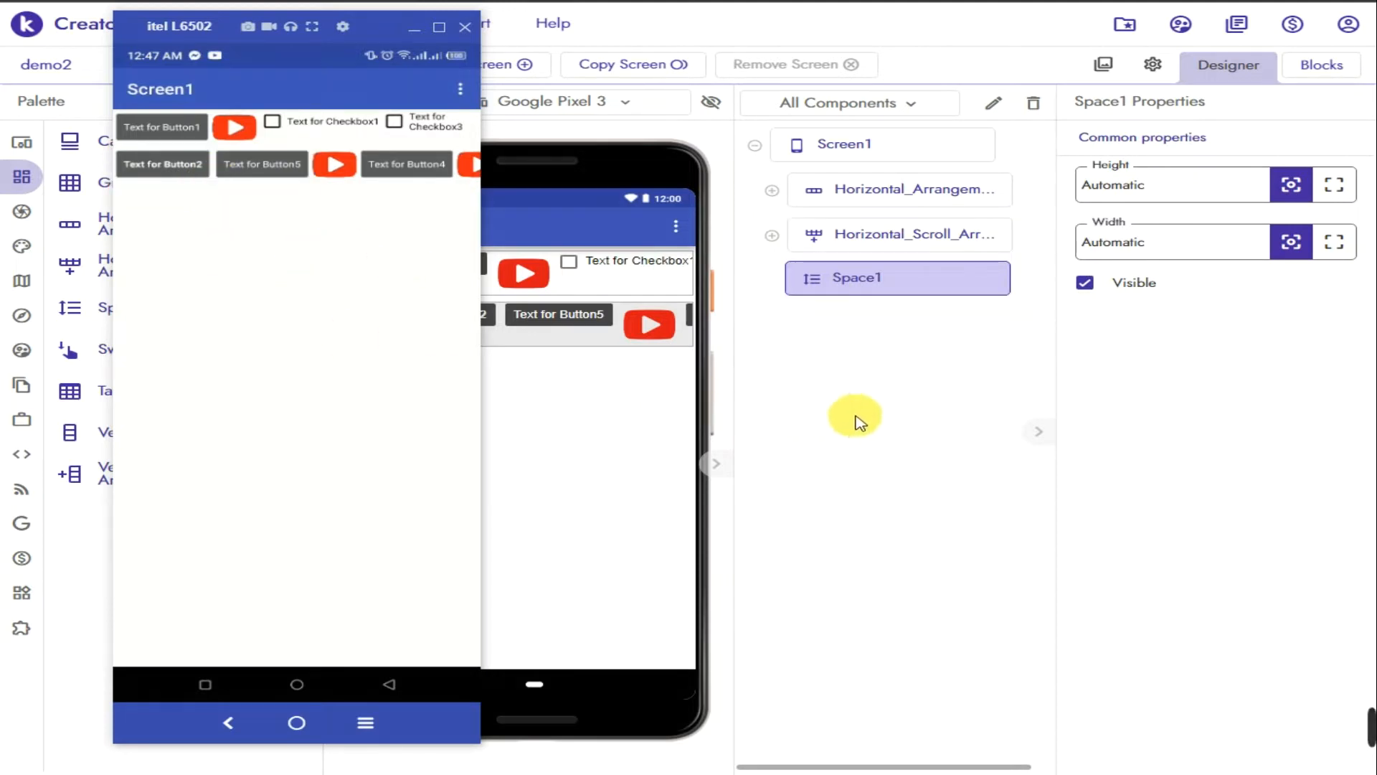
click(855, 415)
- Move the Space between Button2 and Button5 in the horizontal scroll arrangement and review its height and width properties
drag(393, 364, 511, 354)
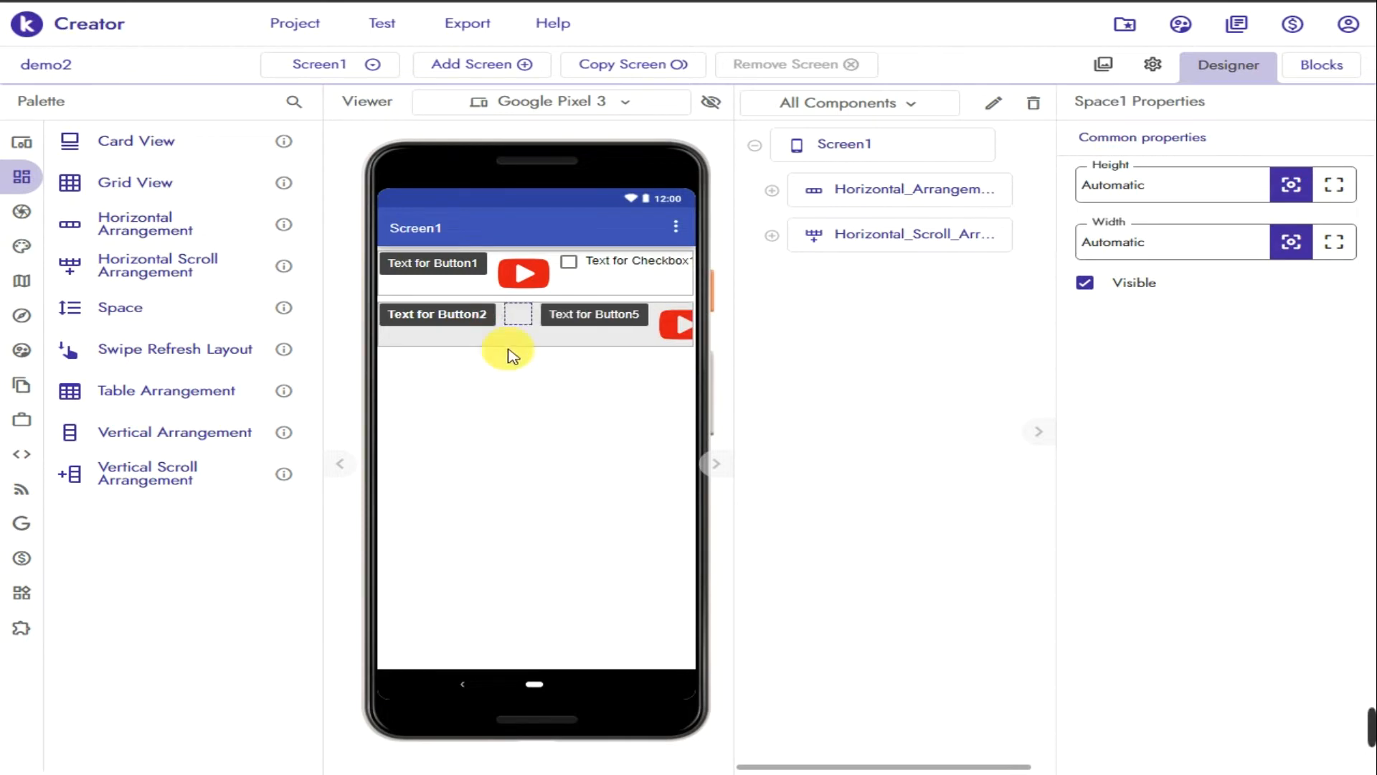
click(1177, 186)
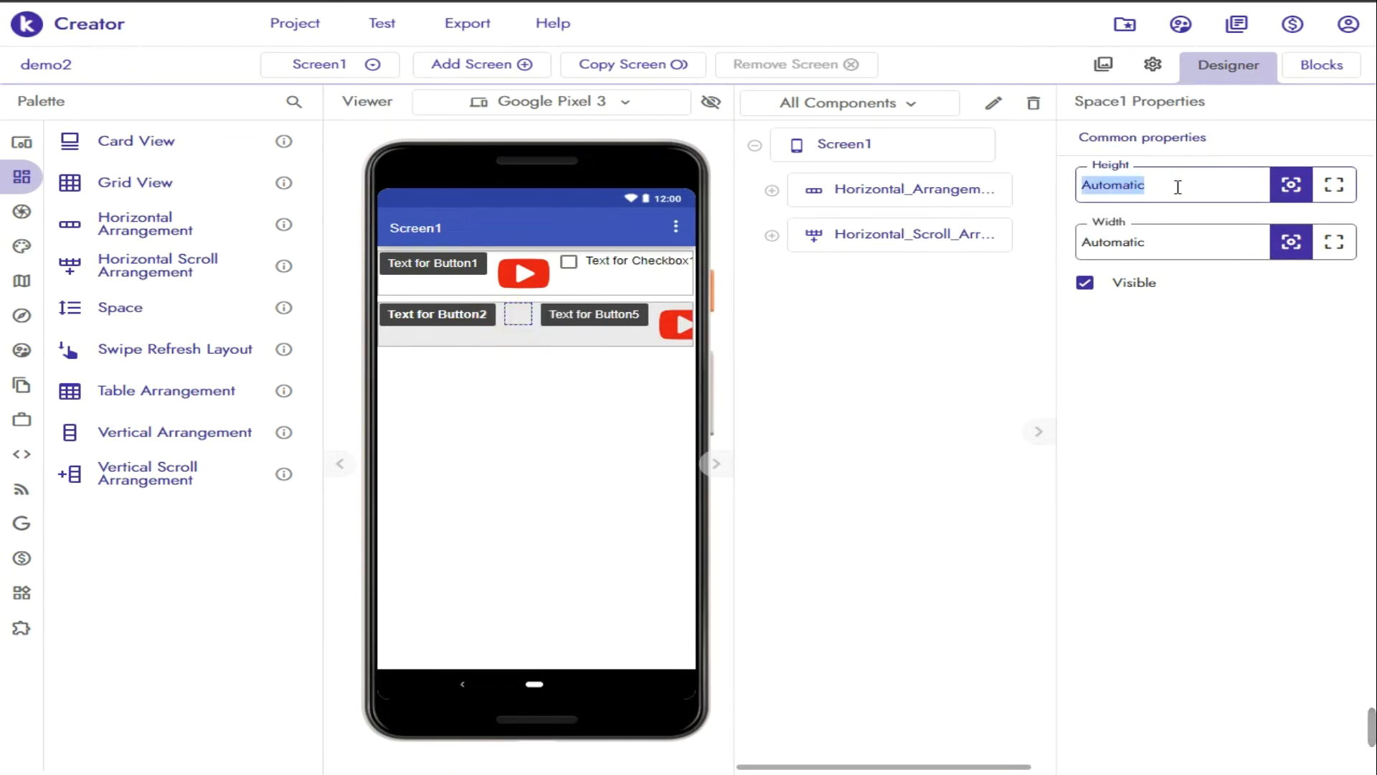
click(1195, 256)
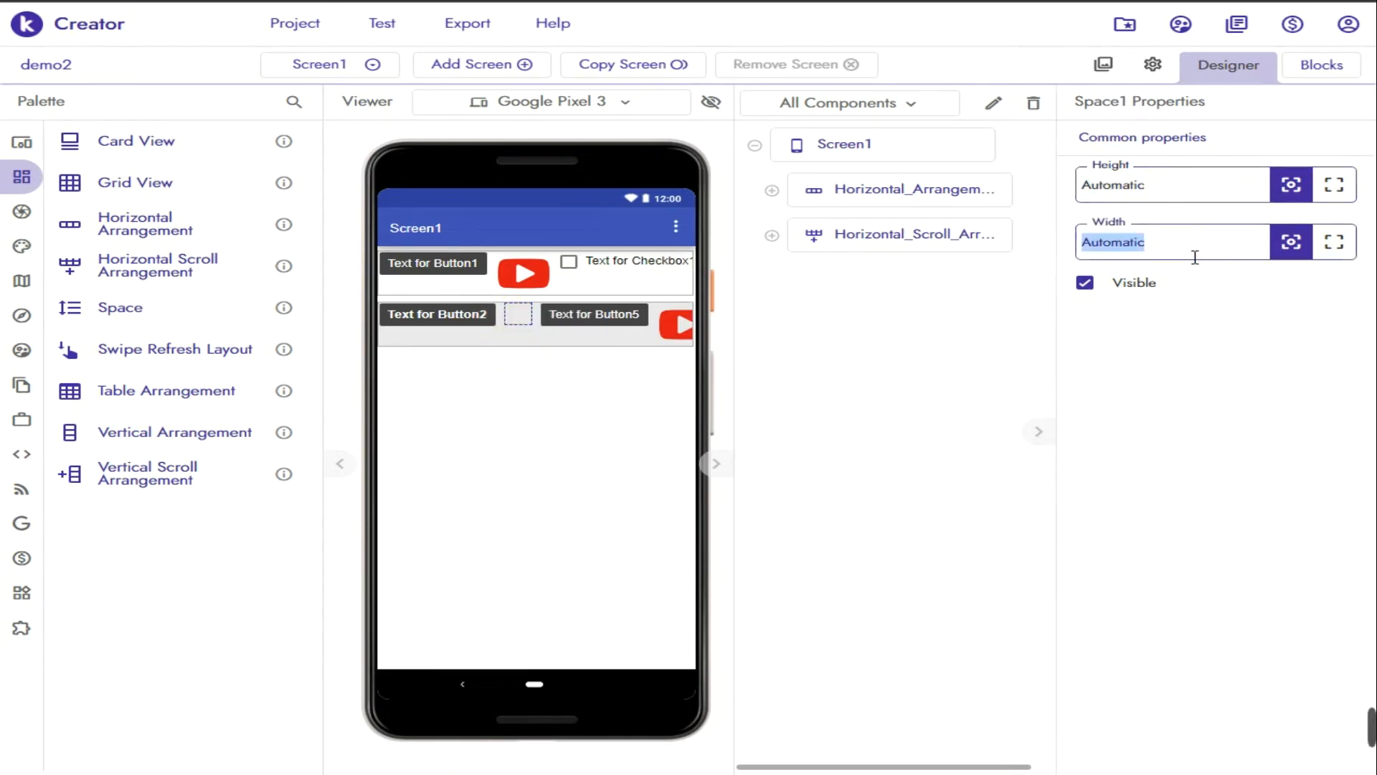
mouse_move(1061, 134)
mouse_down()
mouse_move(1140, 201)
mouse_move(1370, 299)
mouse_up()
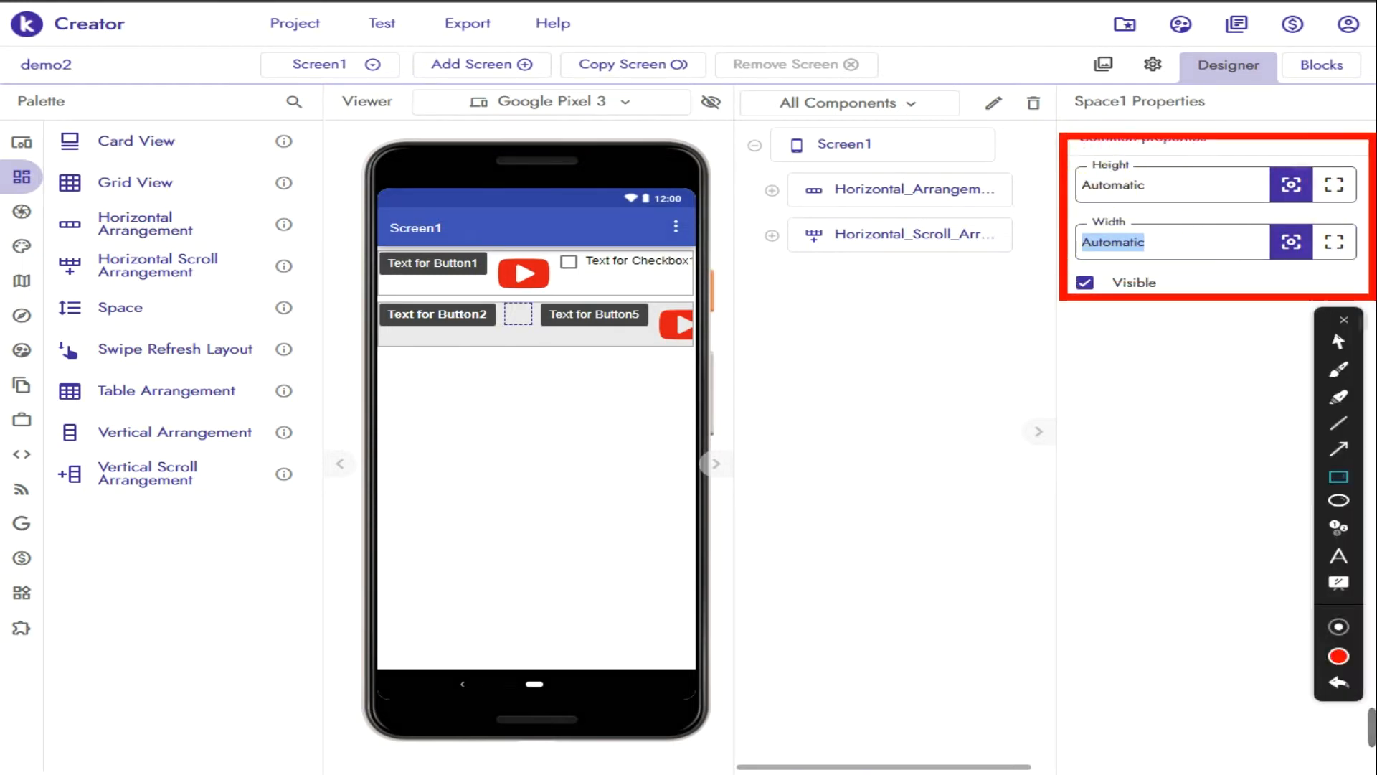
click(1344, 319)
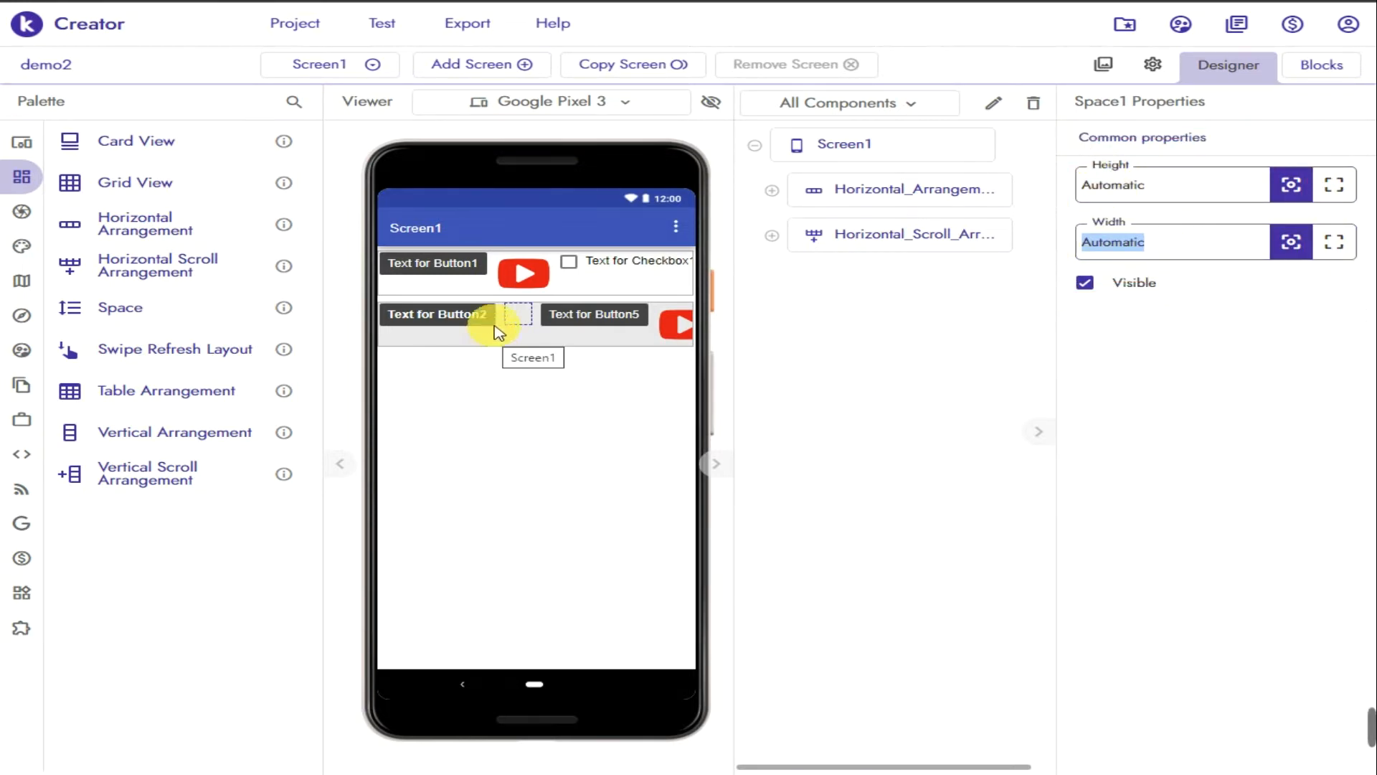
key(ctrl+alt+d)
mouse_move(519, 372)
mouse_down()
mouse_move(538, 452)
mouse_move(526, 576)
mouse_up()
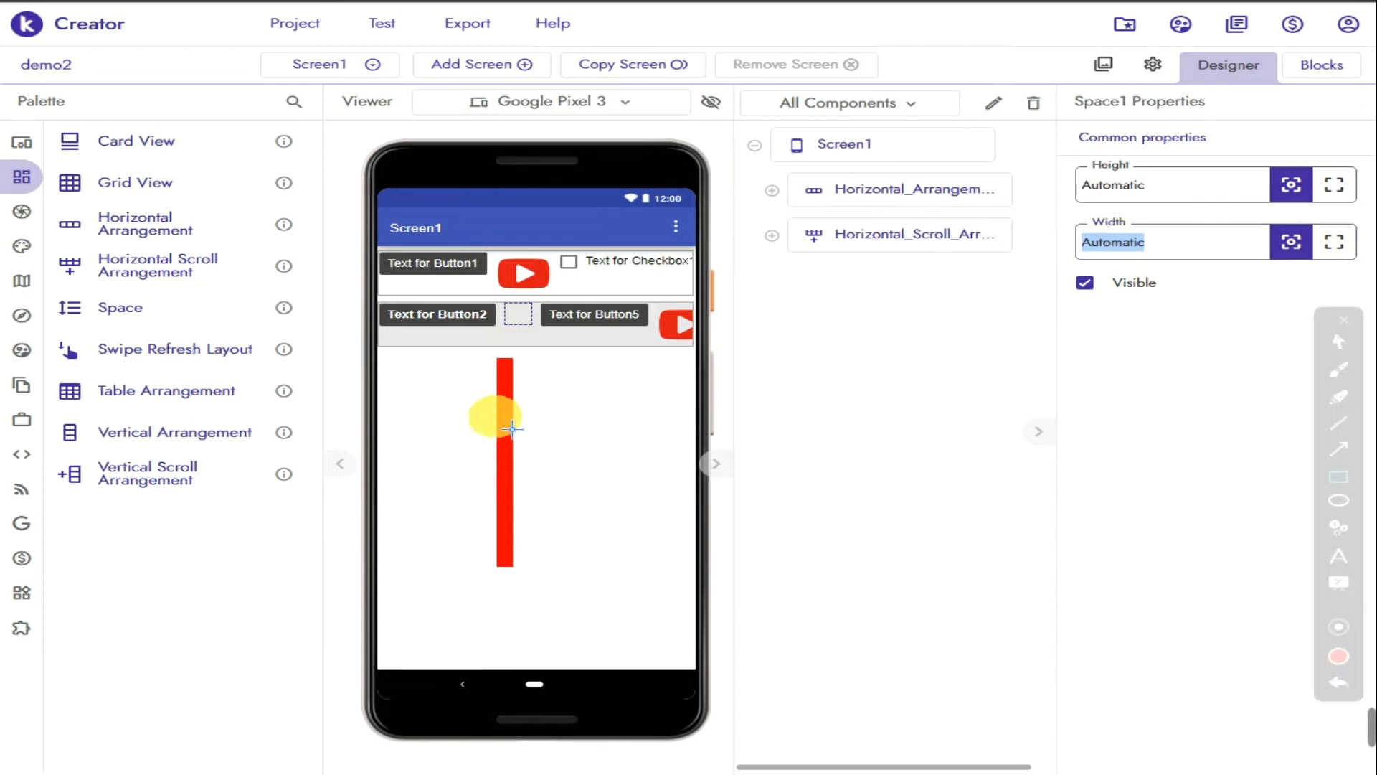
key(ctrl+alt+d)
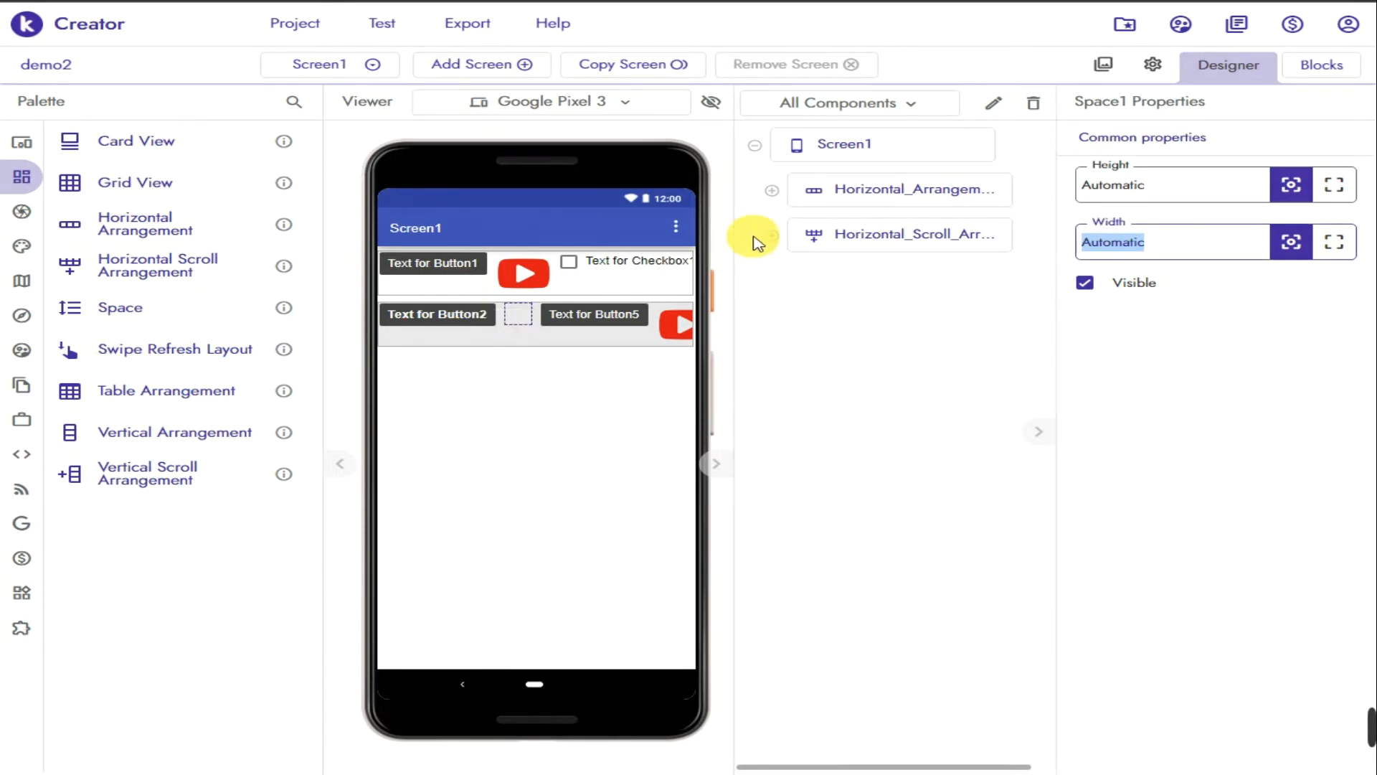
- Add a second Space between the horizontal arrangement and the horizontal scroll arrangement and set its height to 30 px
click(442, 293)
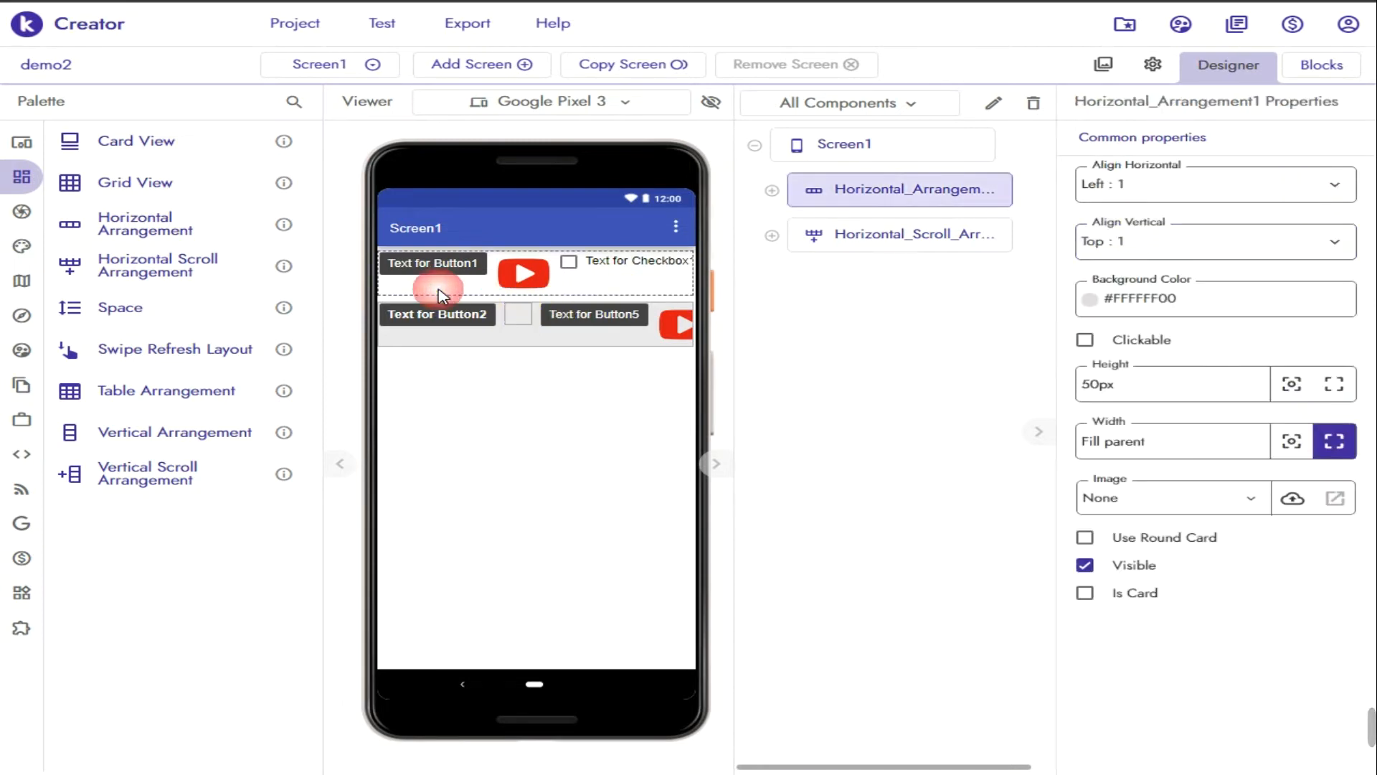
click(479, 346)
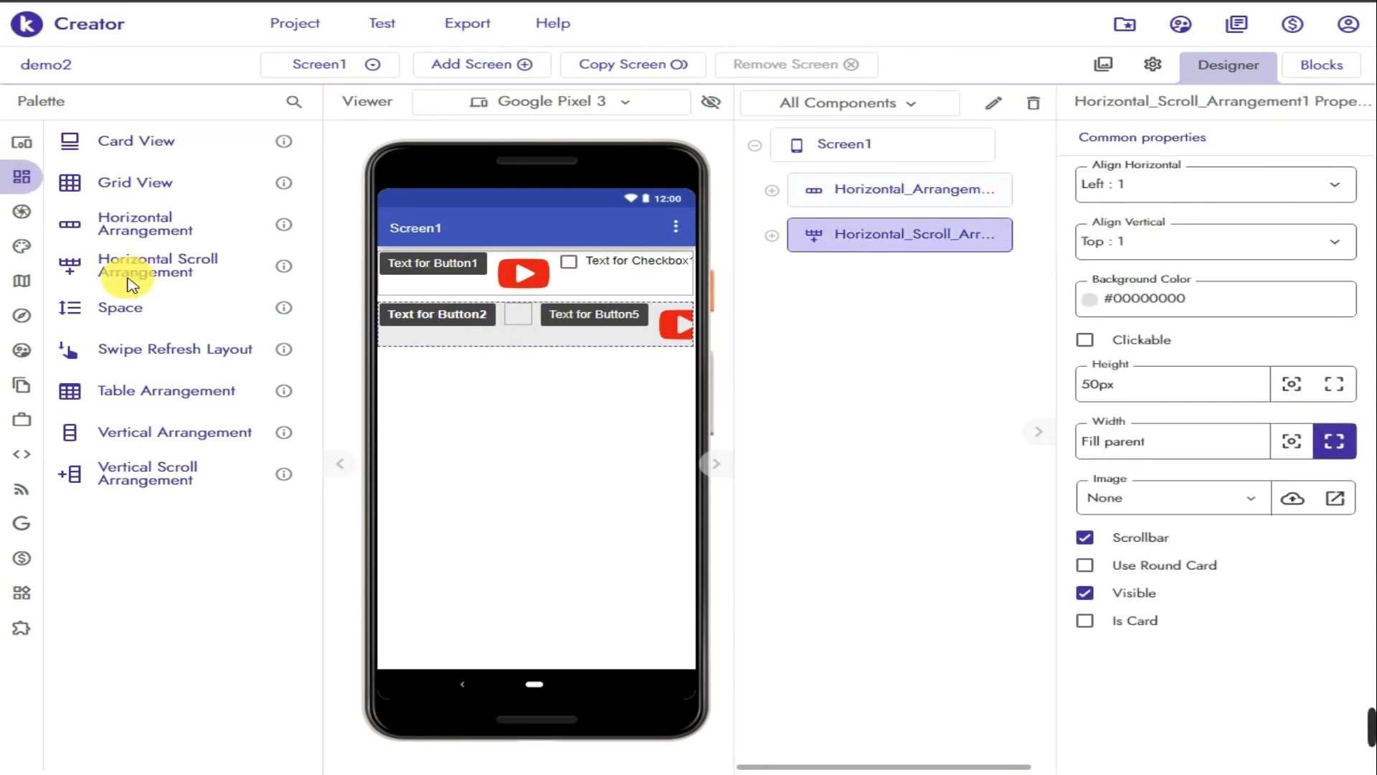
drag(107, 309, 428, 307)
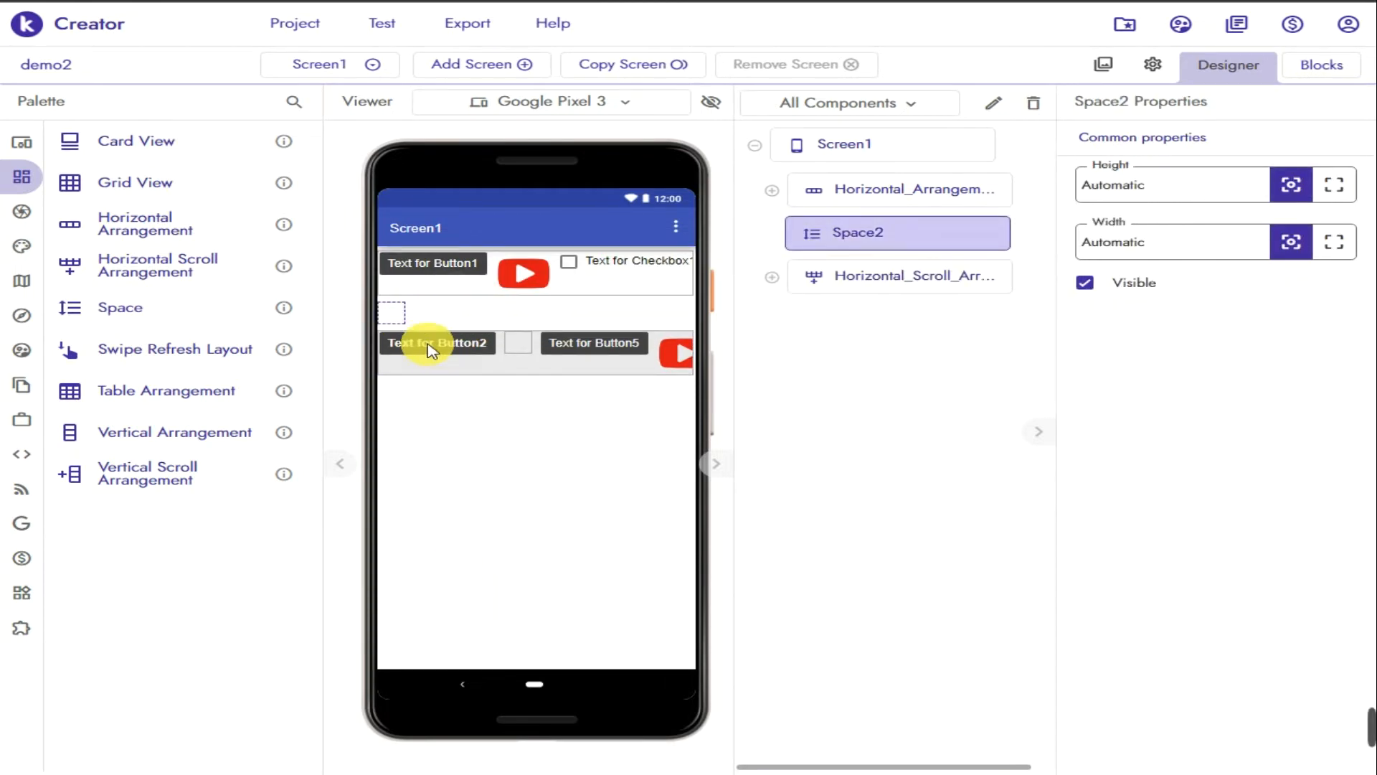
click(1176, 185)
double_click(1179, 186)
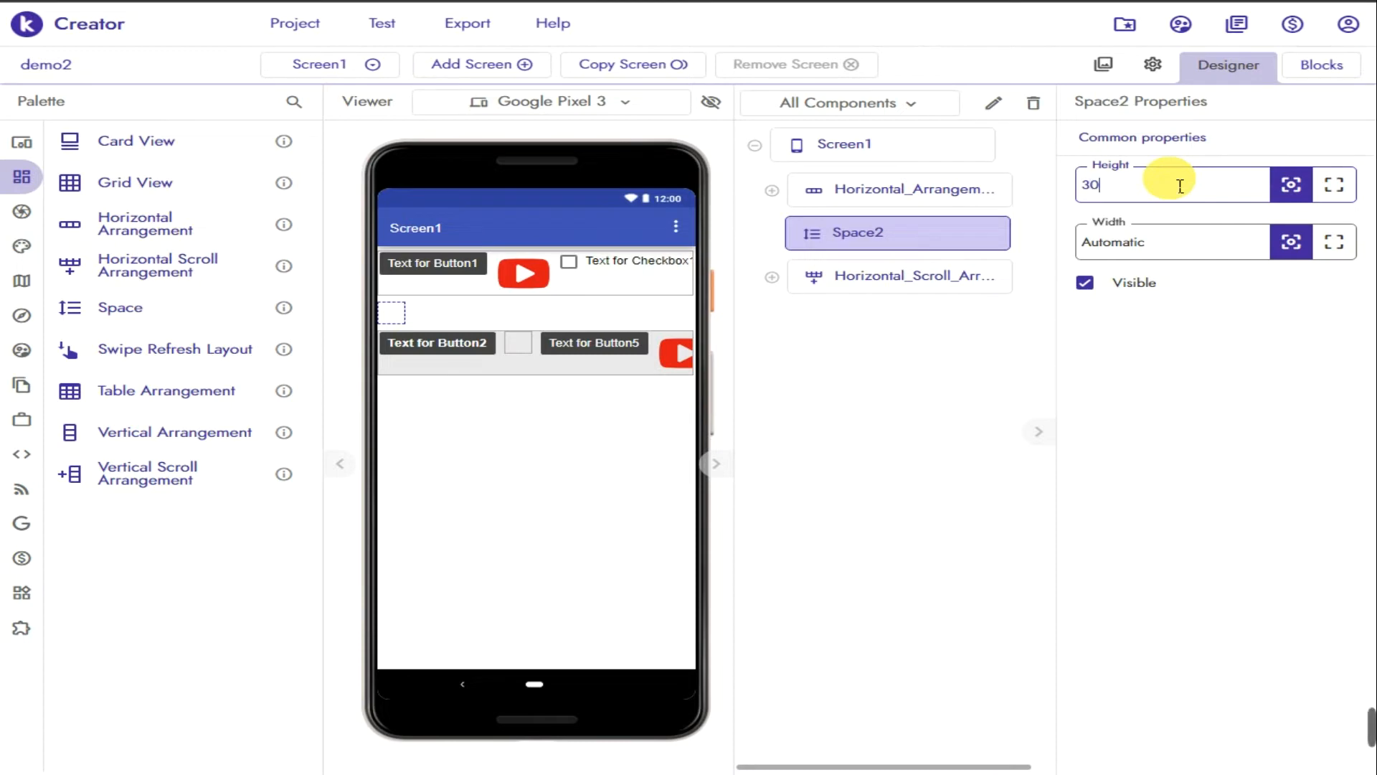
text(30)
click(894, 384)
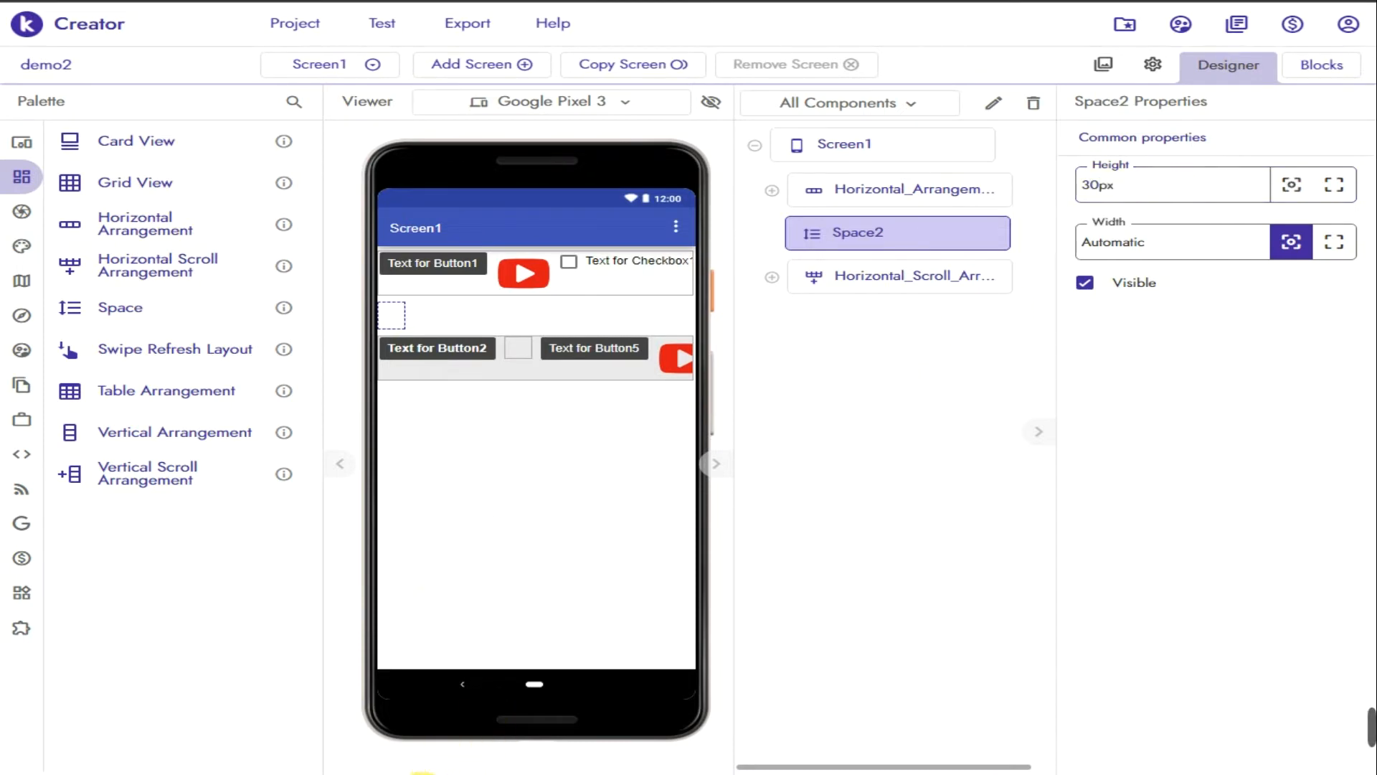
- Check the vertical gap between the two rows on the connected phone
click(423, 774)
click(343, 457)
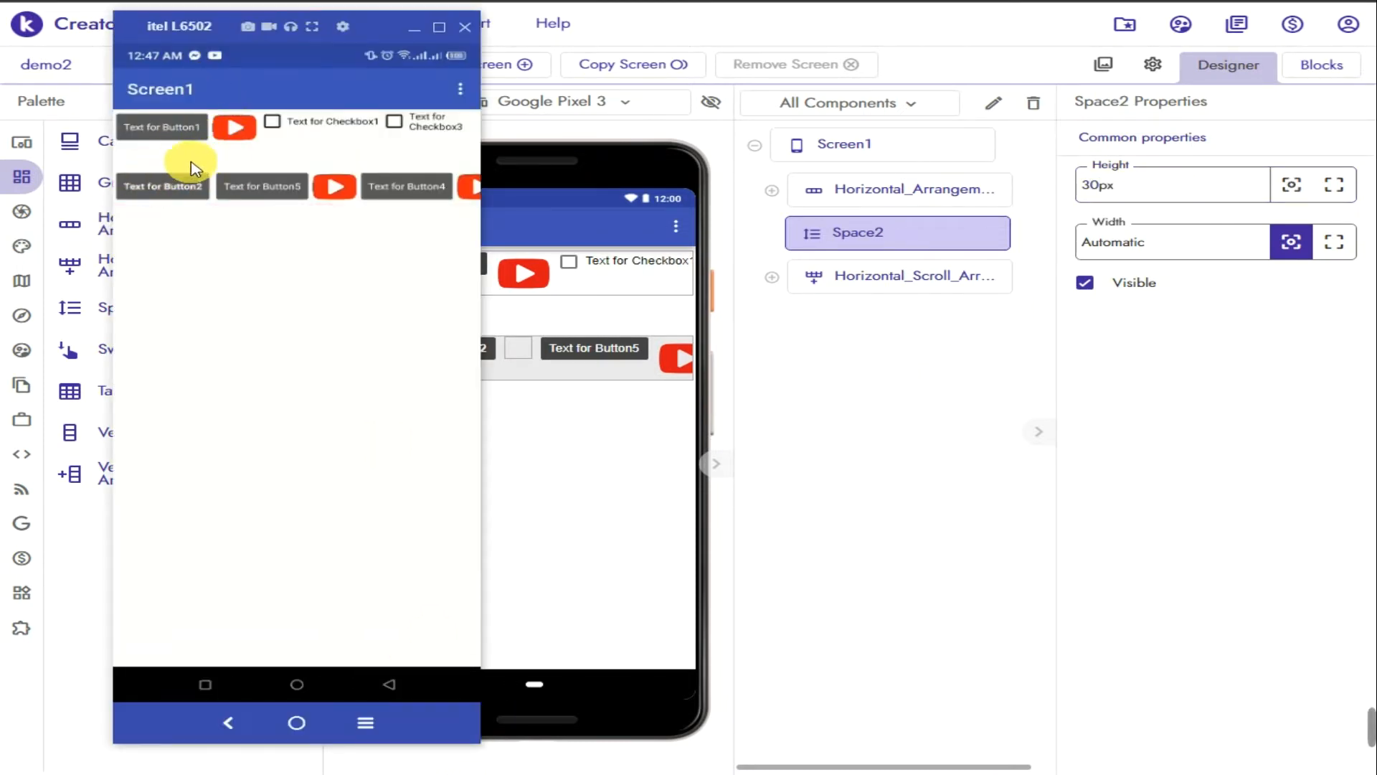
click(907, 434)
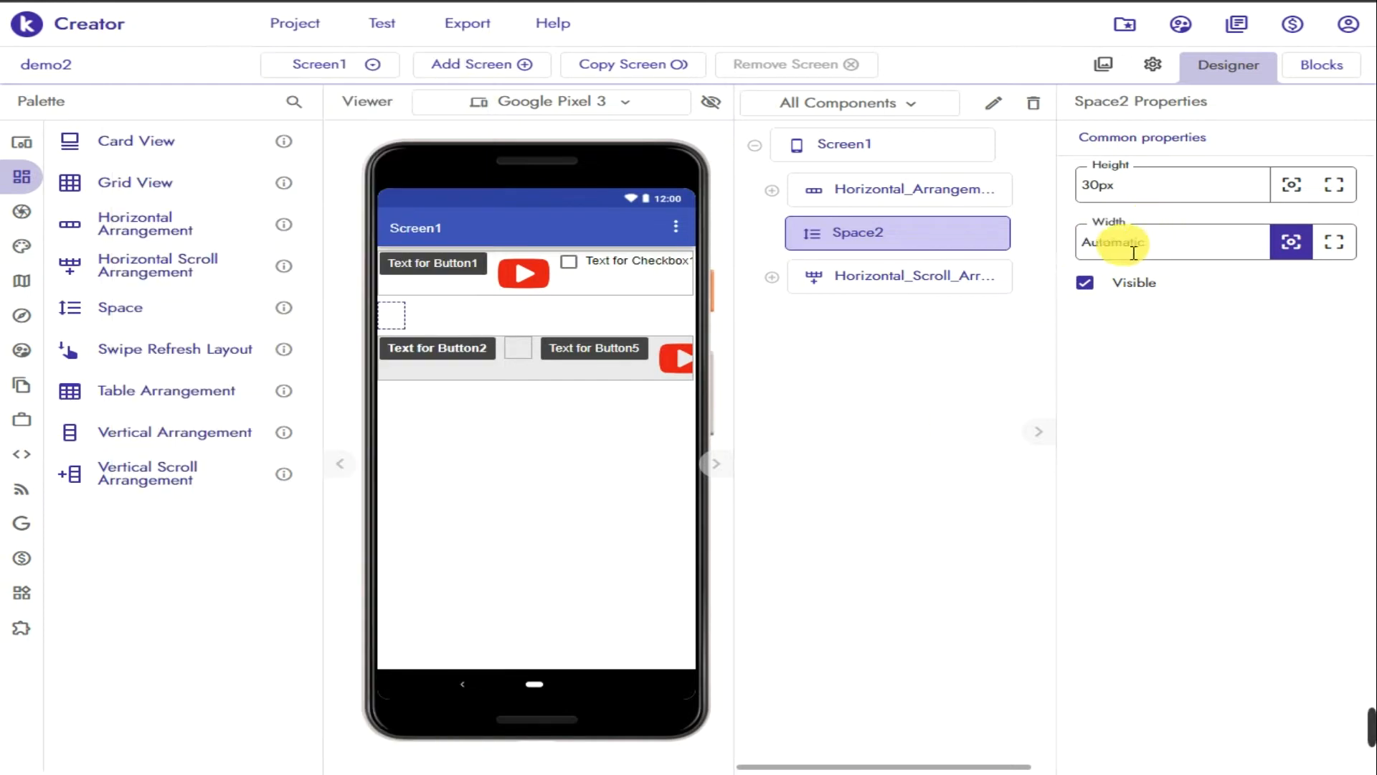
- Set the width of the Space between Button2 and Button5 to 30 px and check the gap on the connected phone
click(521, 357)
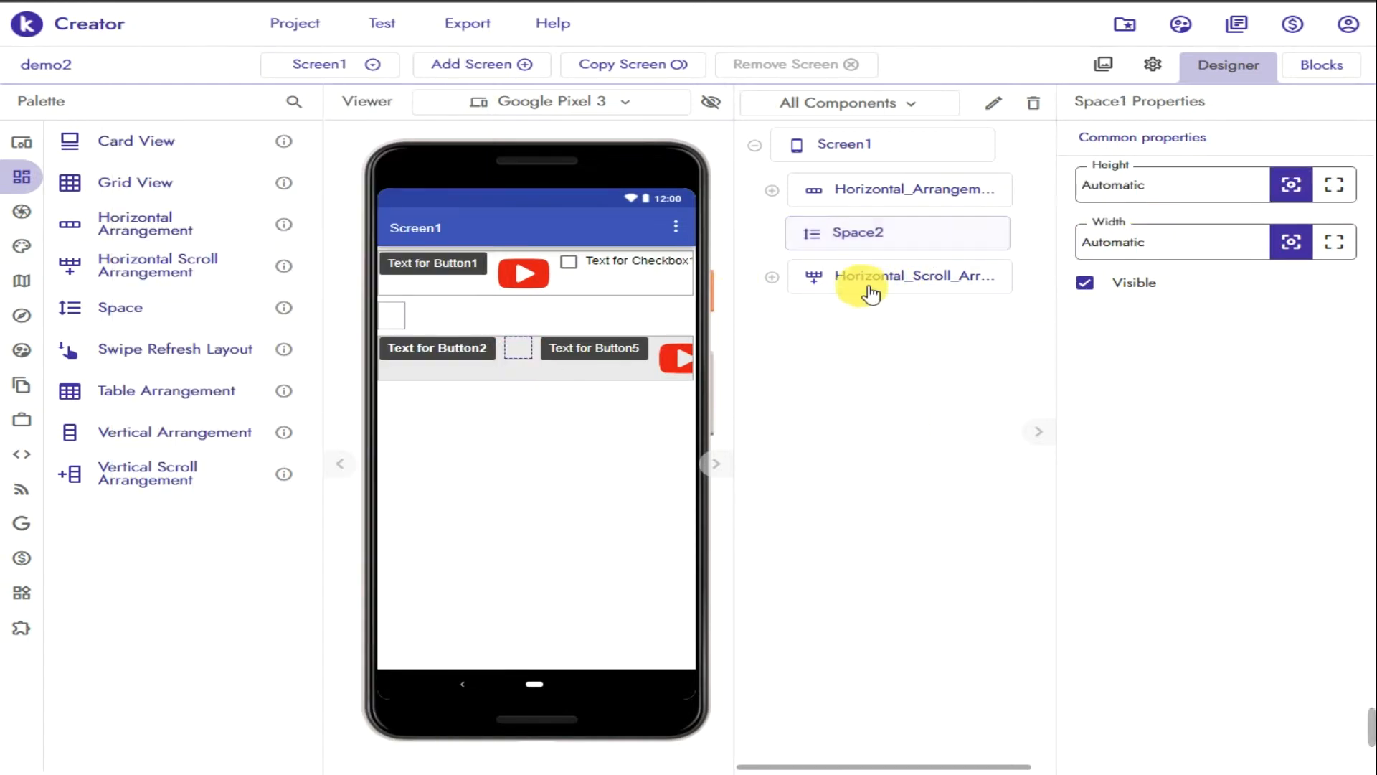
click(773, 277)
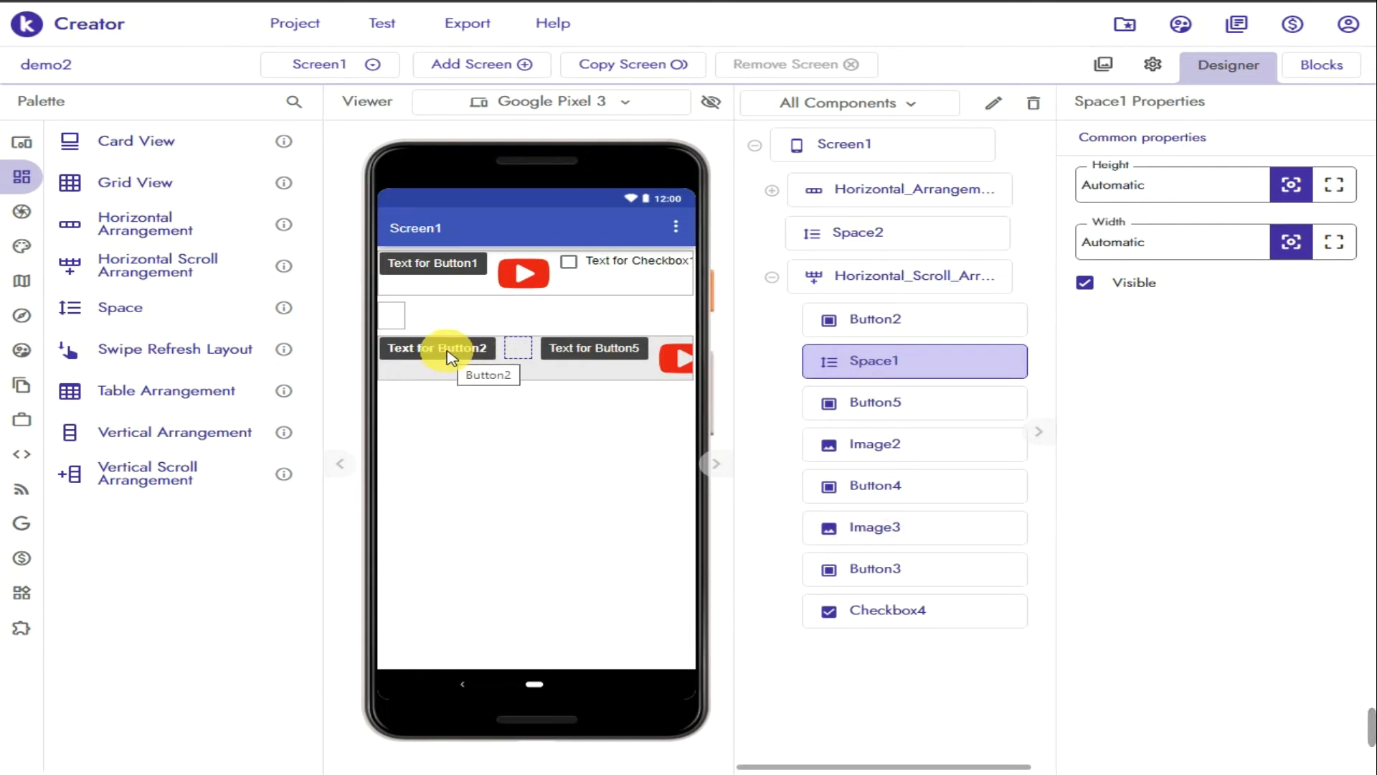
double_click(1169, 246)
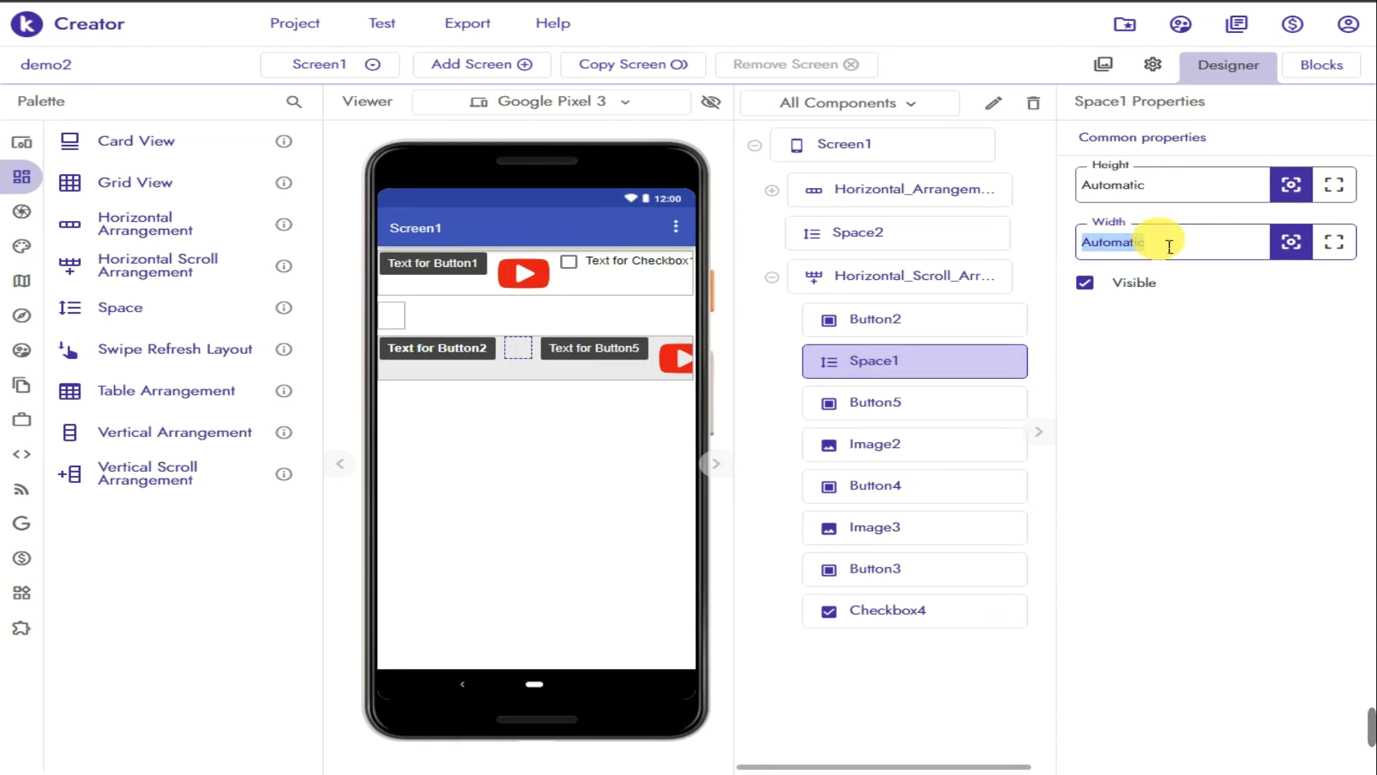
click(1156, 423)
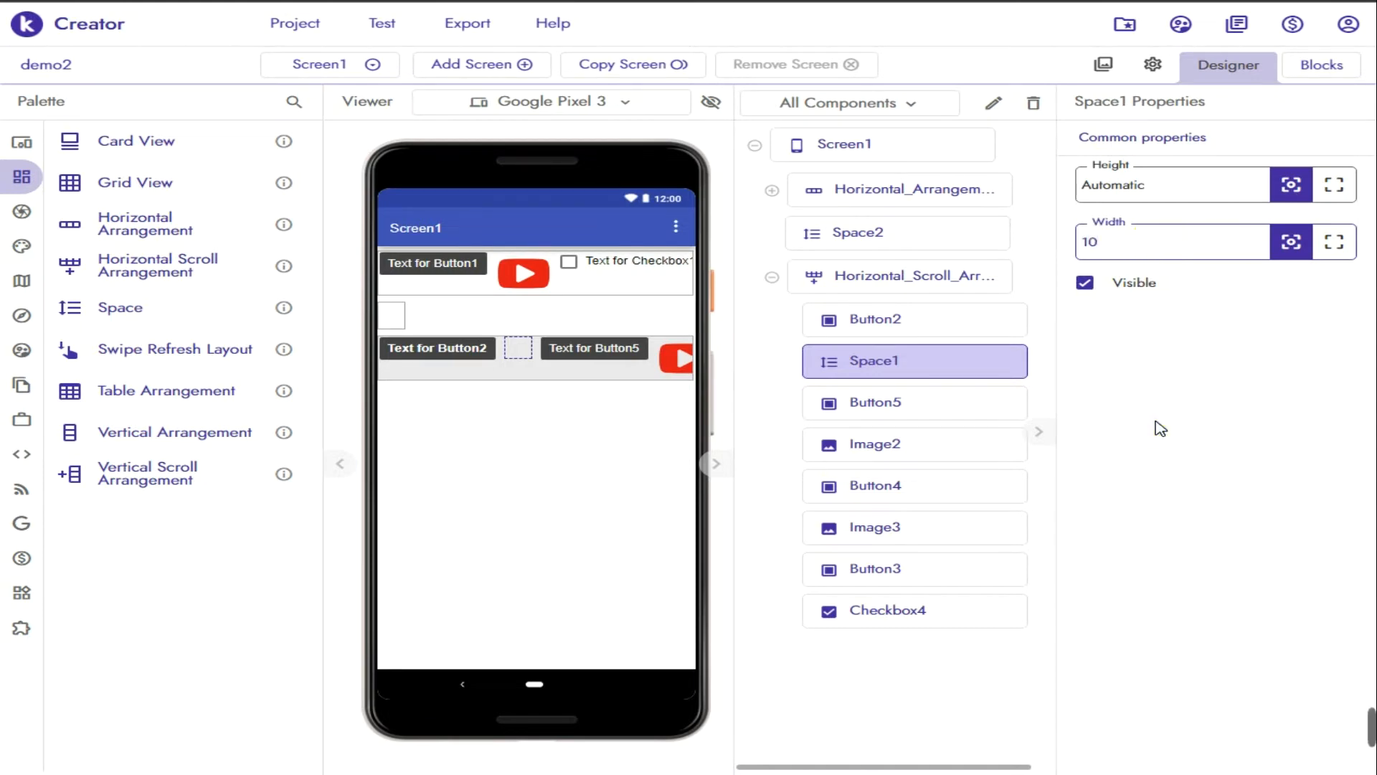
double_click(1162, 252)
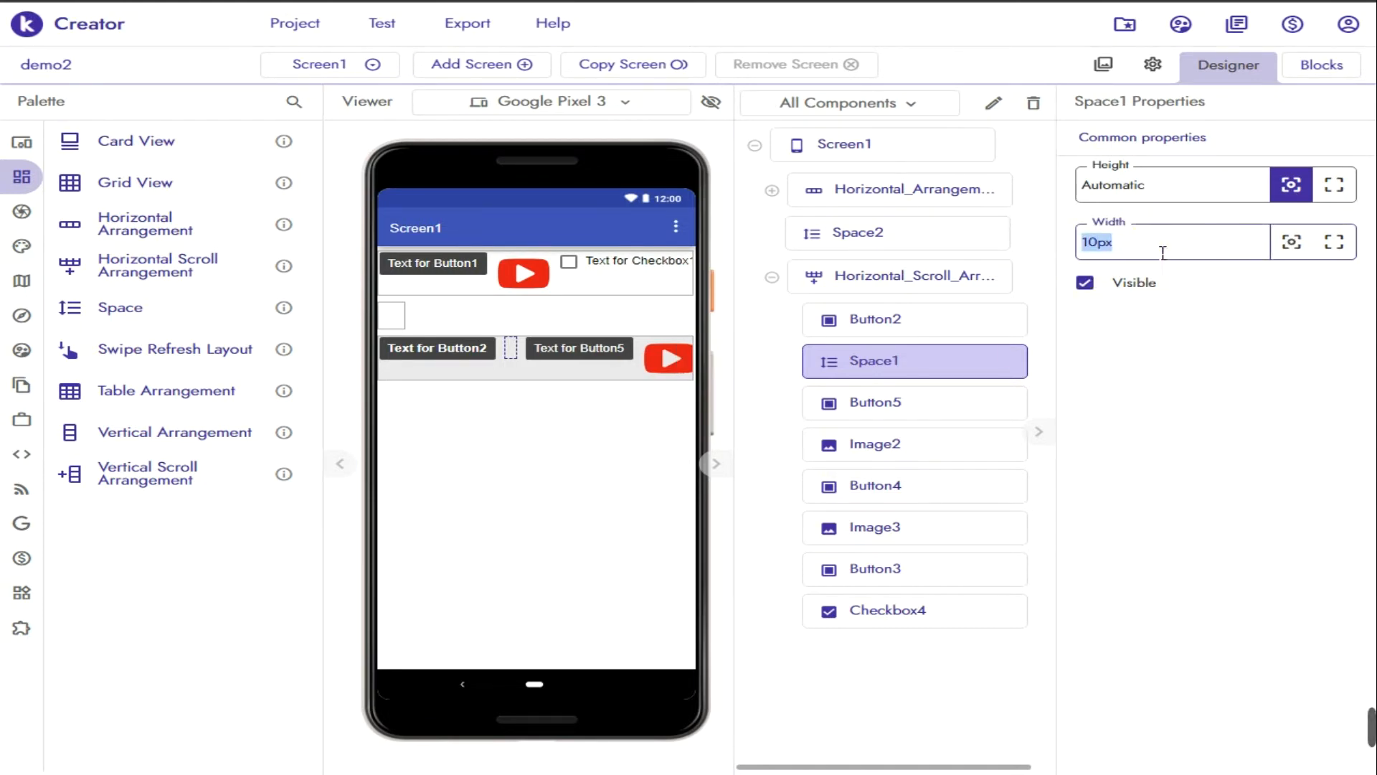
text(30)
click(1165, 418)
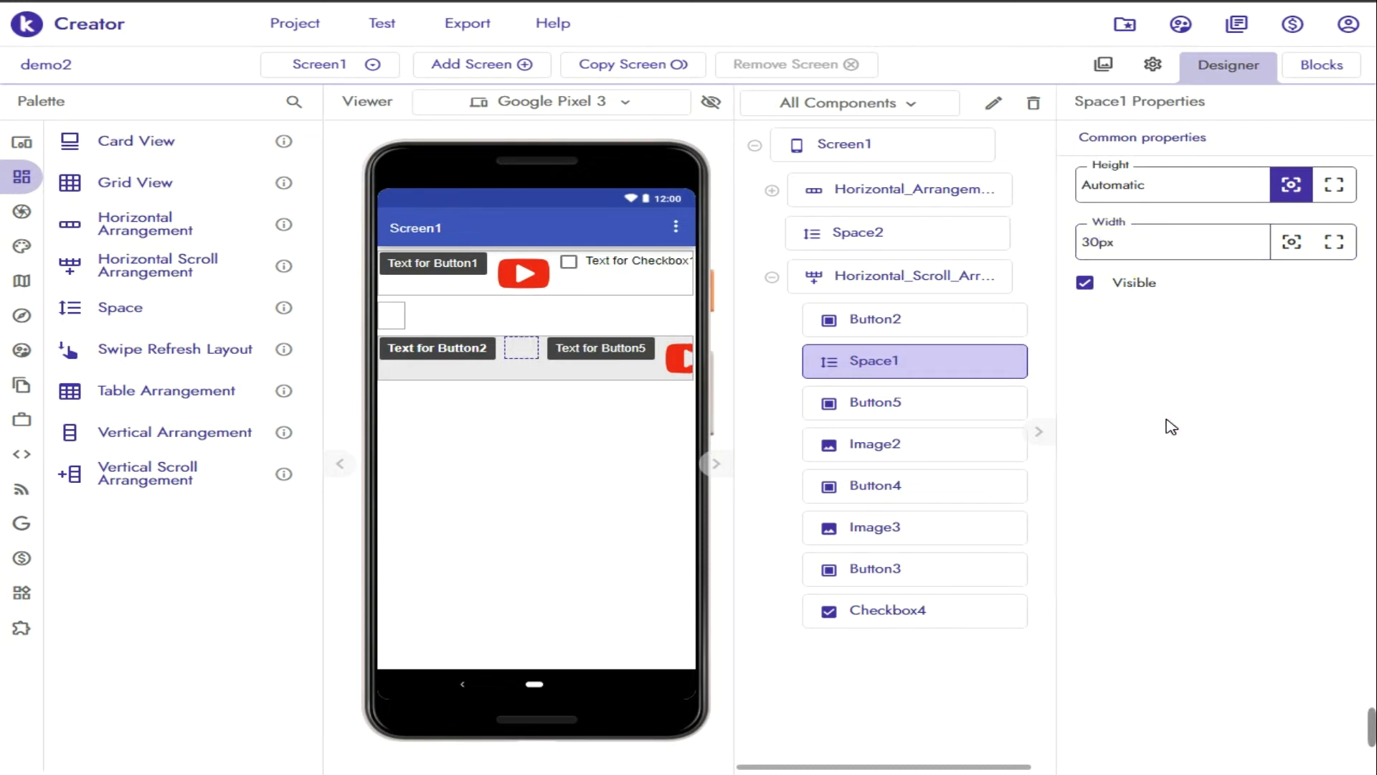
click(418, 774)
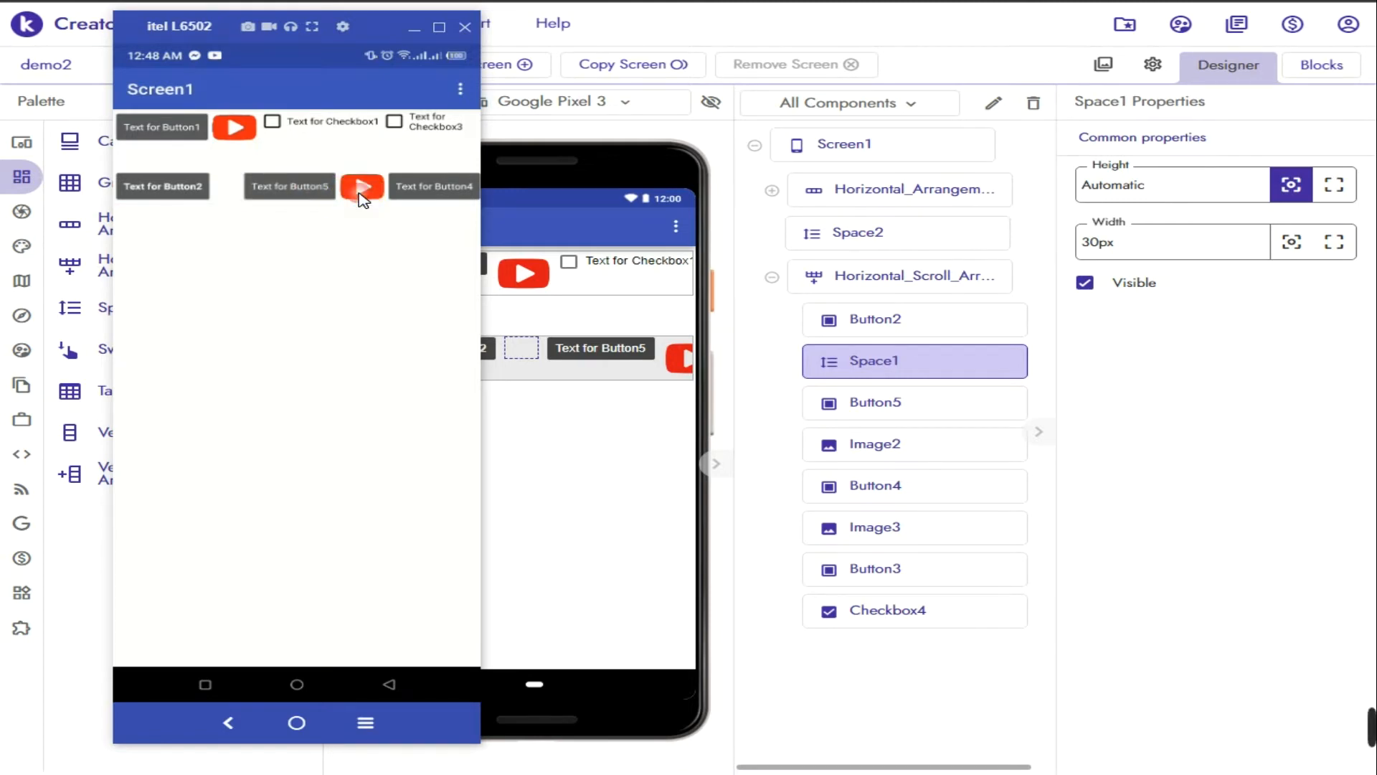
click(1137, 400)
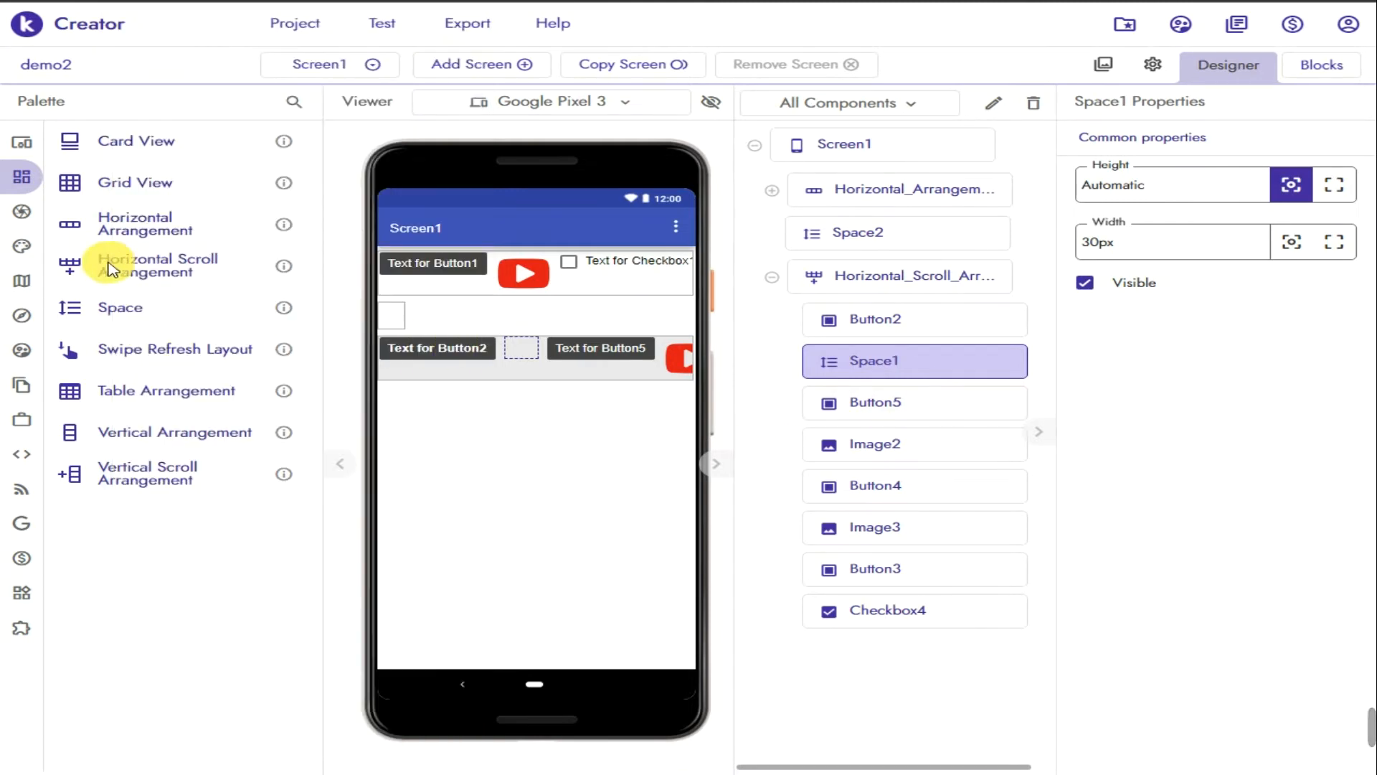
- Add a Space after Button5 in the horizontal scroll arrangement, set its width to 30 px and check it on the phone
drag(111, 307, 667, 378)
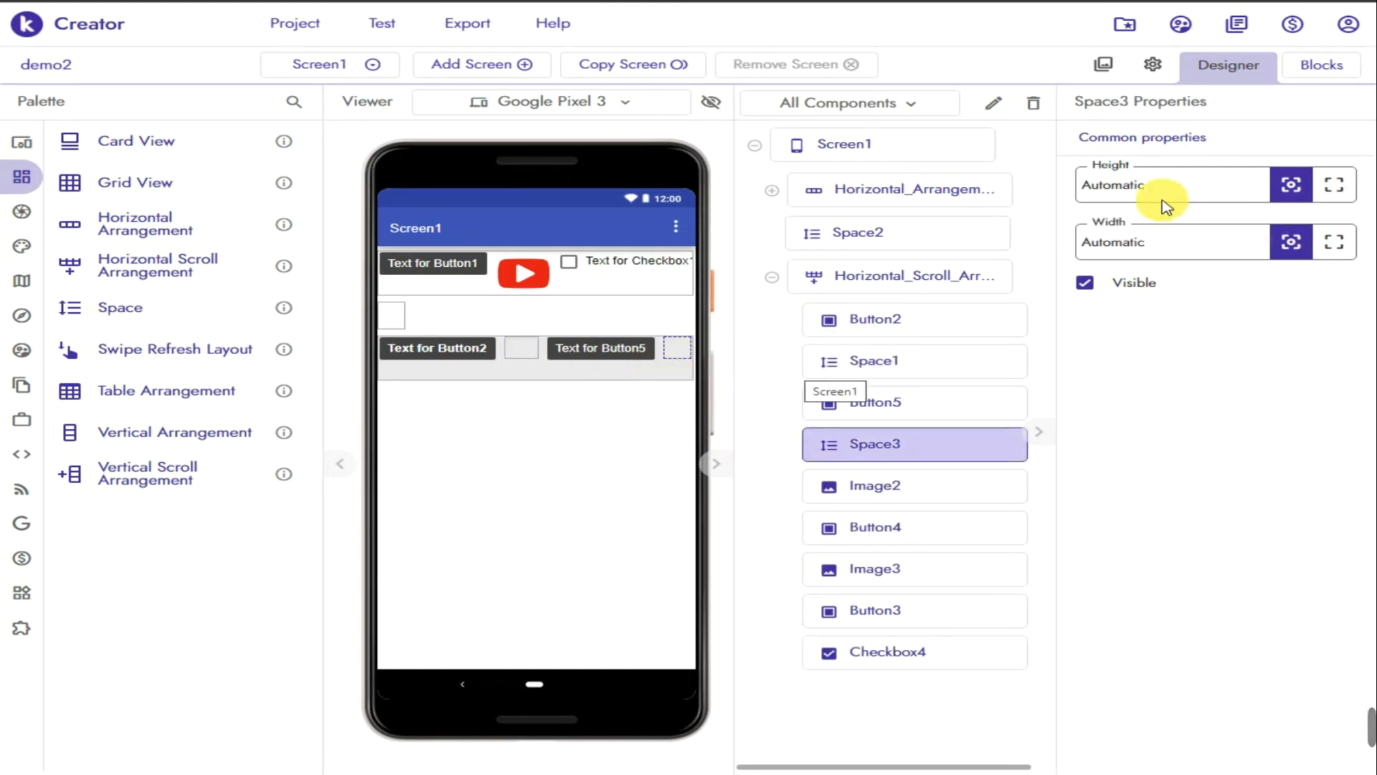
click(1190, 253)
text(3)
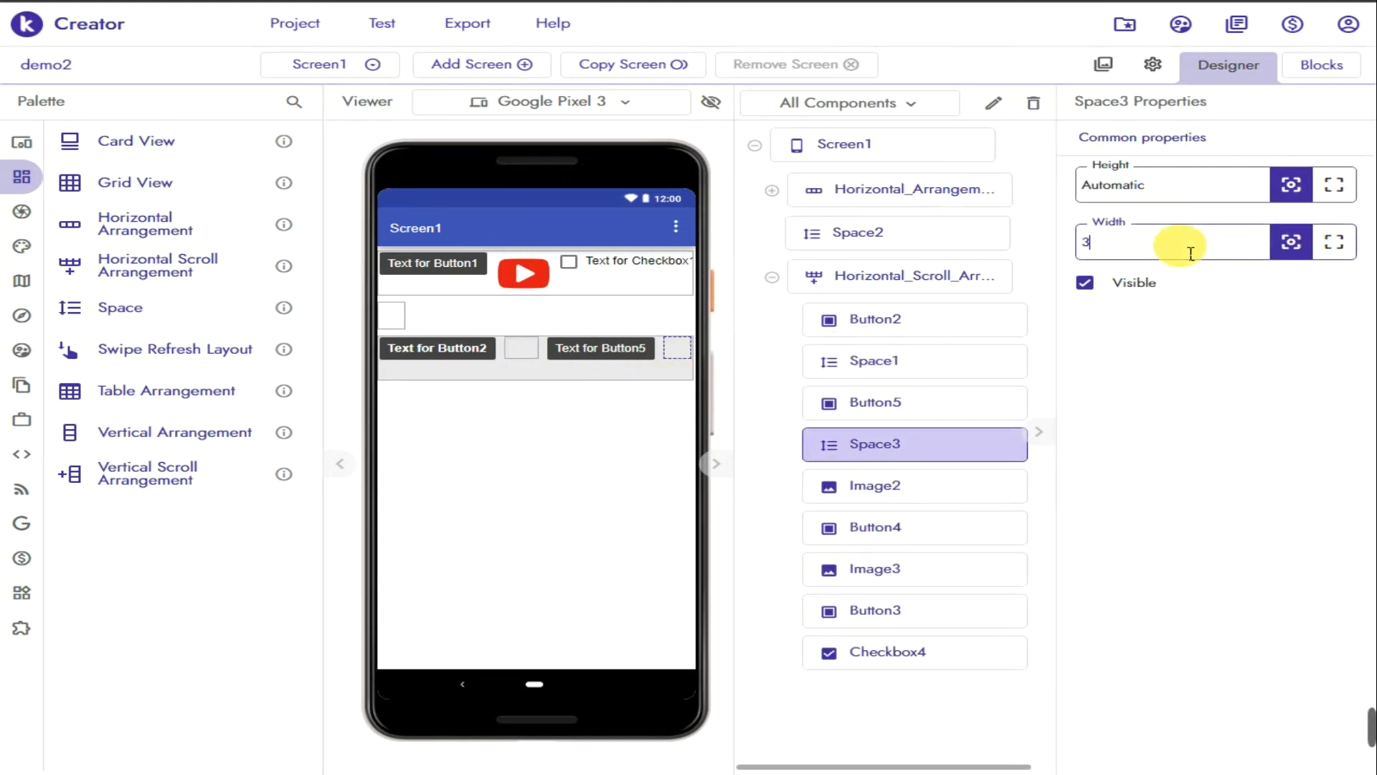
text(0px)
click(1204, 410)
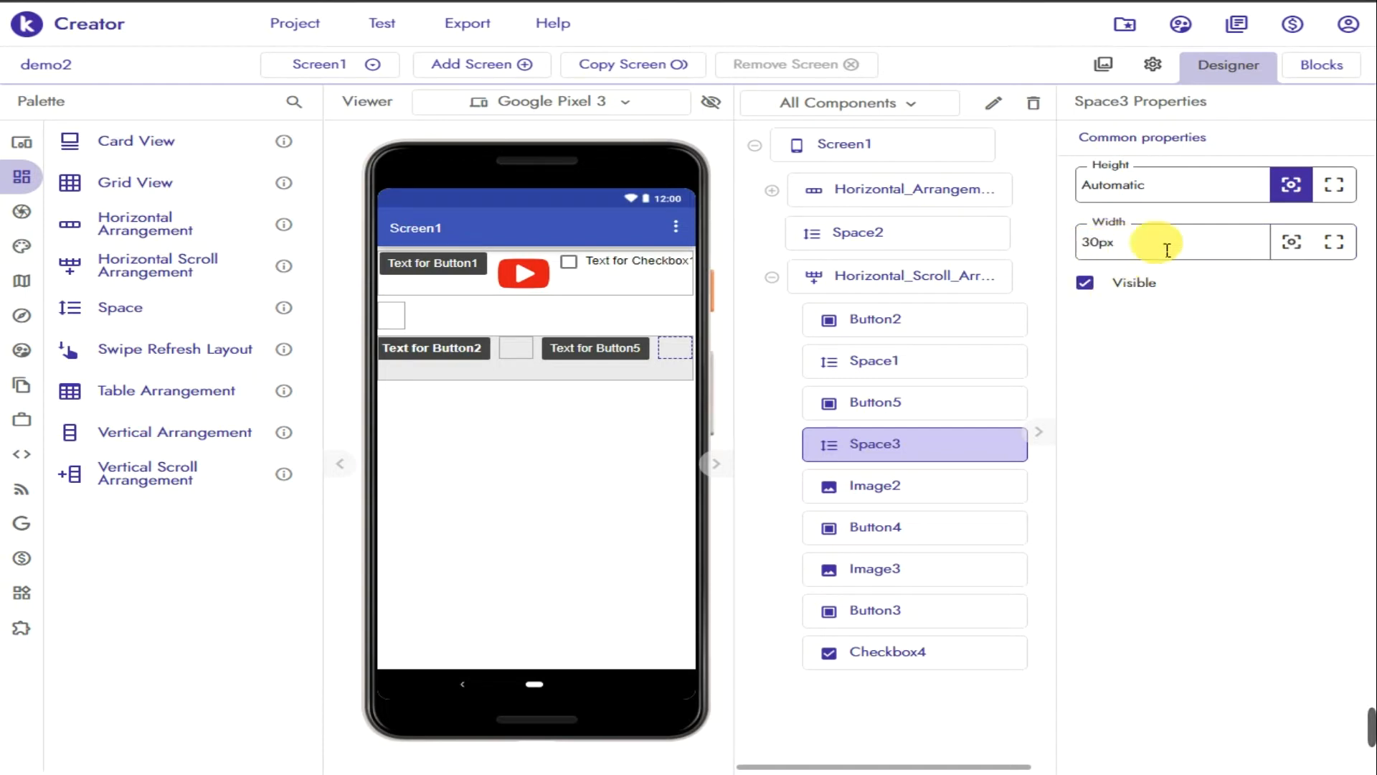
click(432, 774)
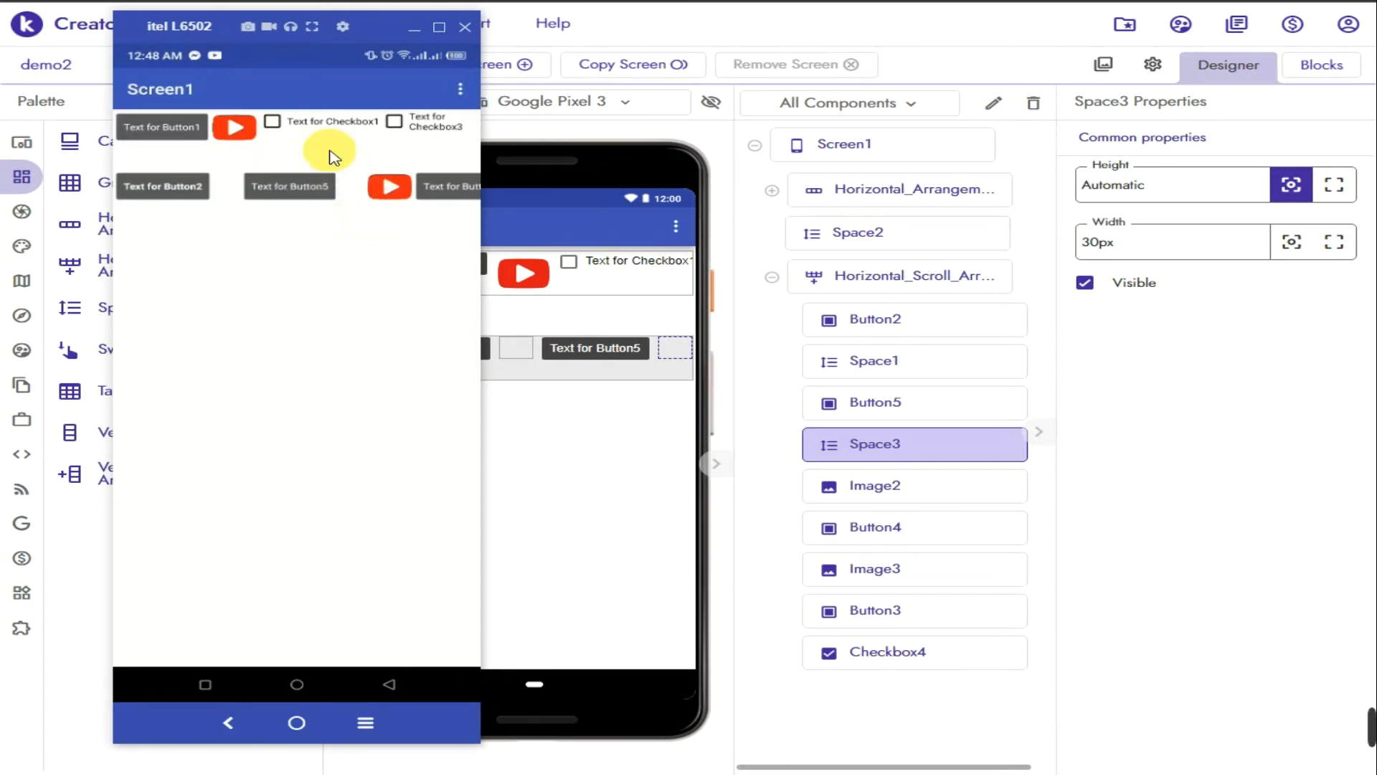
click(772, 211)
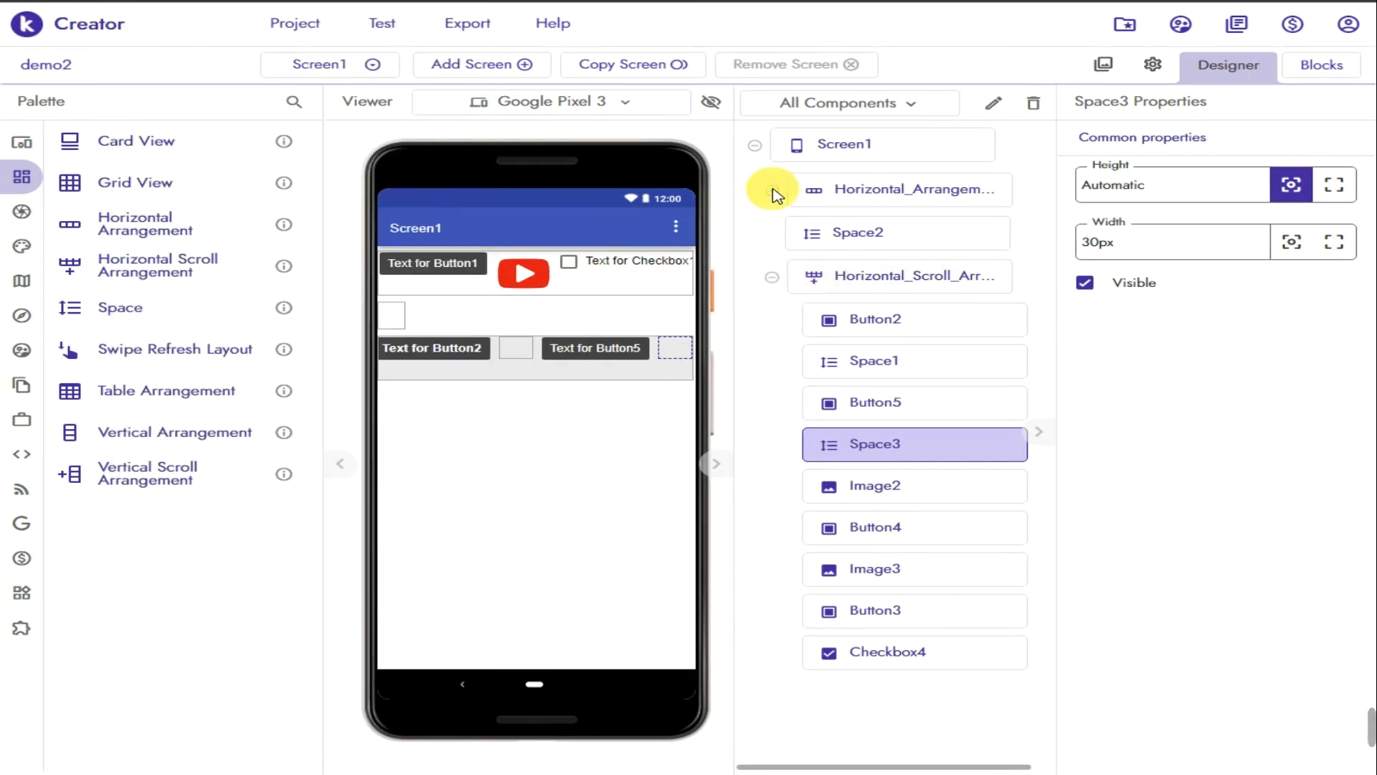
- Add a Swipe Refresh Layout below the horizontal scroll arrangement and set its height and width to Fill parent
click(772, 192)
click(772, 192)
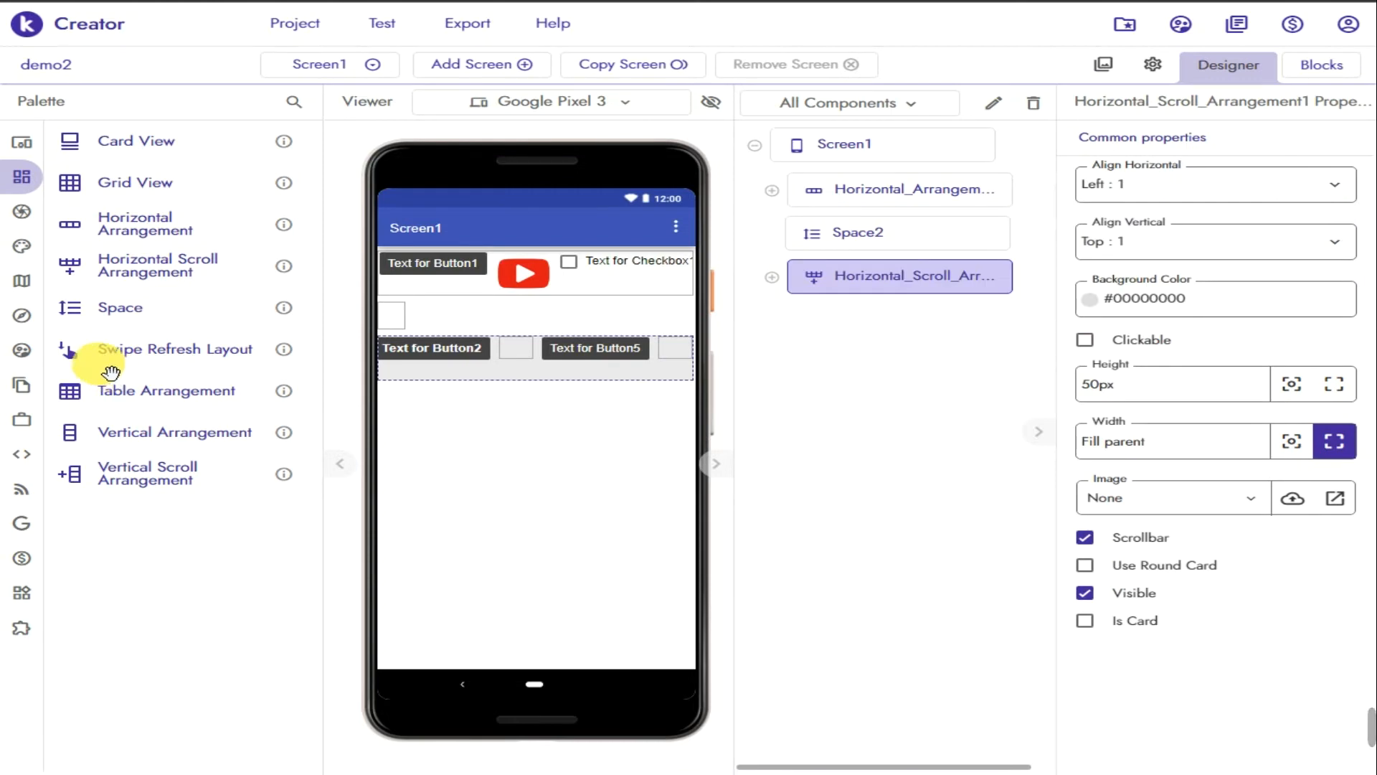
drag(117, 366, 529, 454)
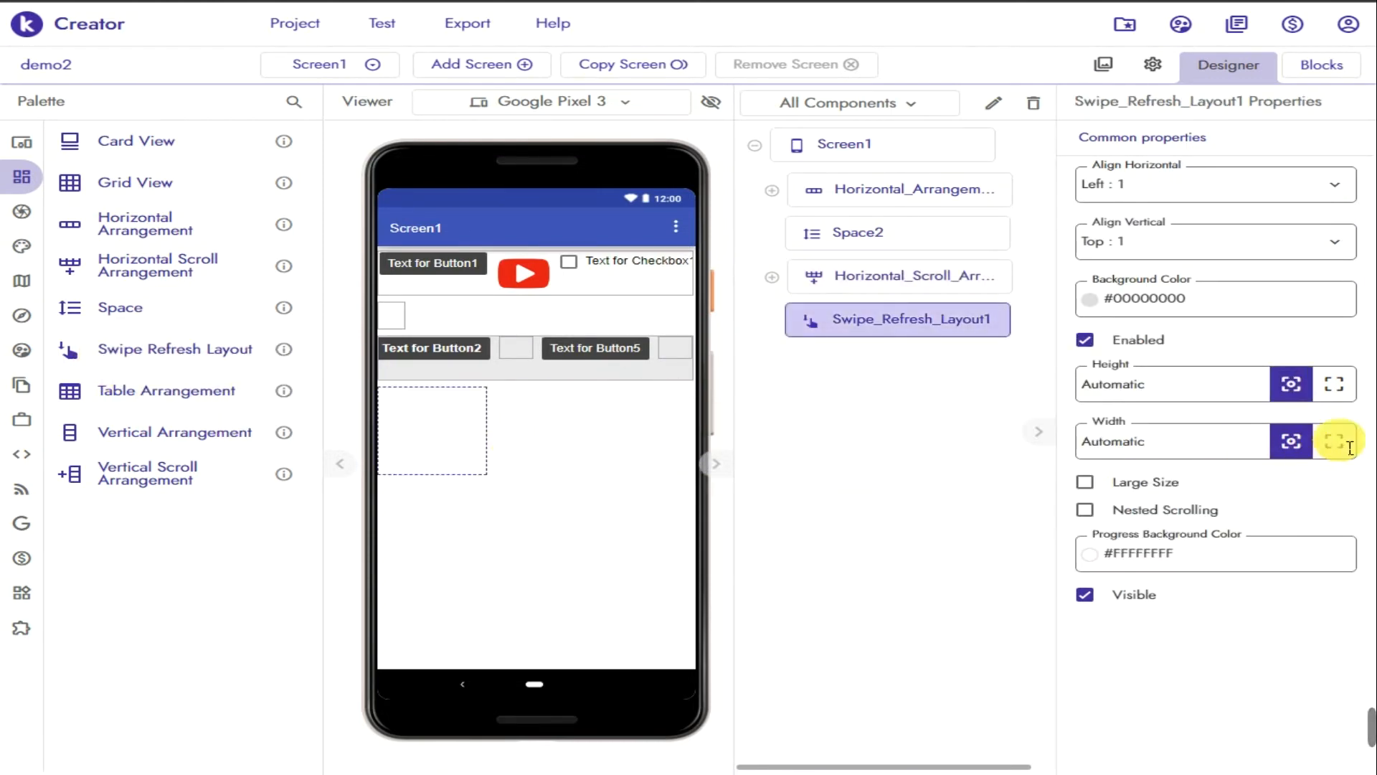
click(1332, 383)
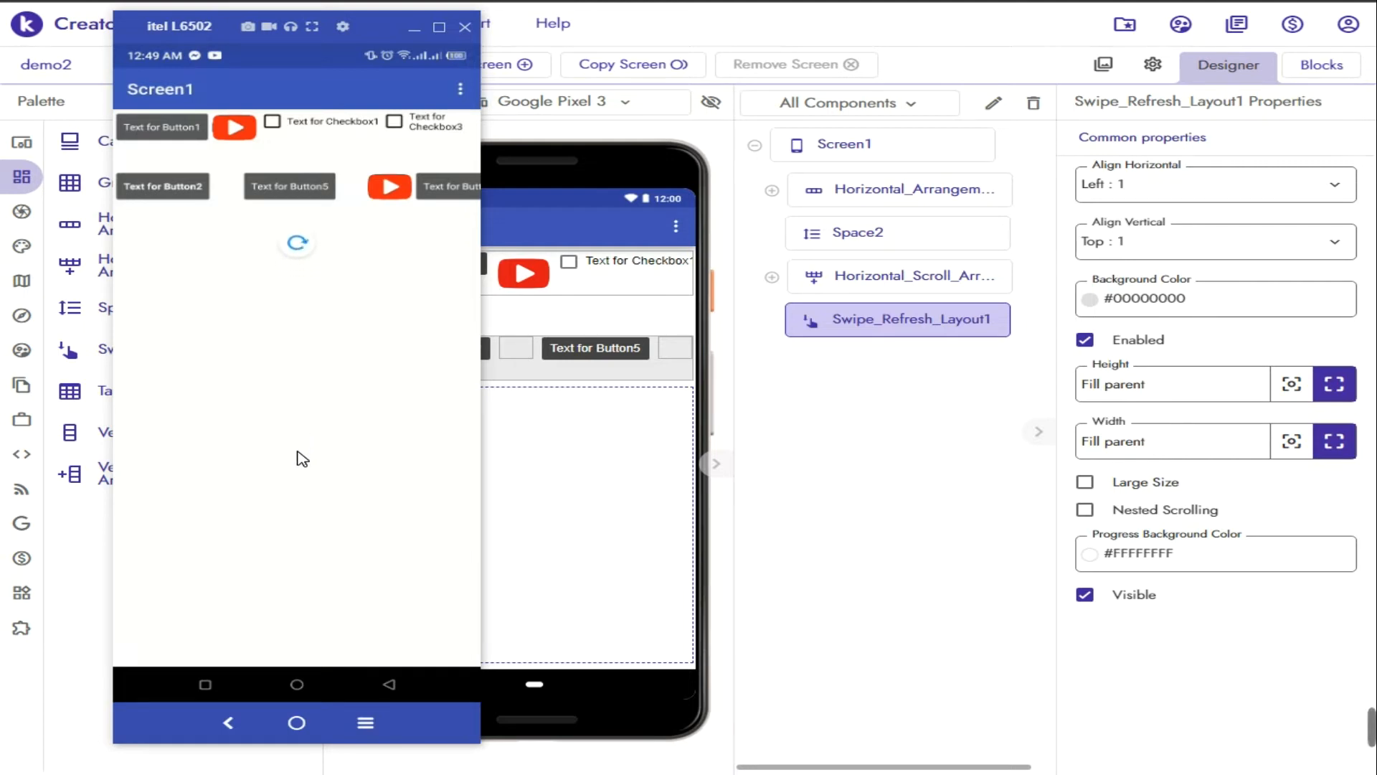
- Test the swipe refresh gesture on the connected phone and make the Swipe Refresh Layout invisible in the designer
drag(302, 484, 352, 273)
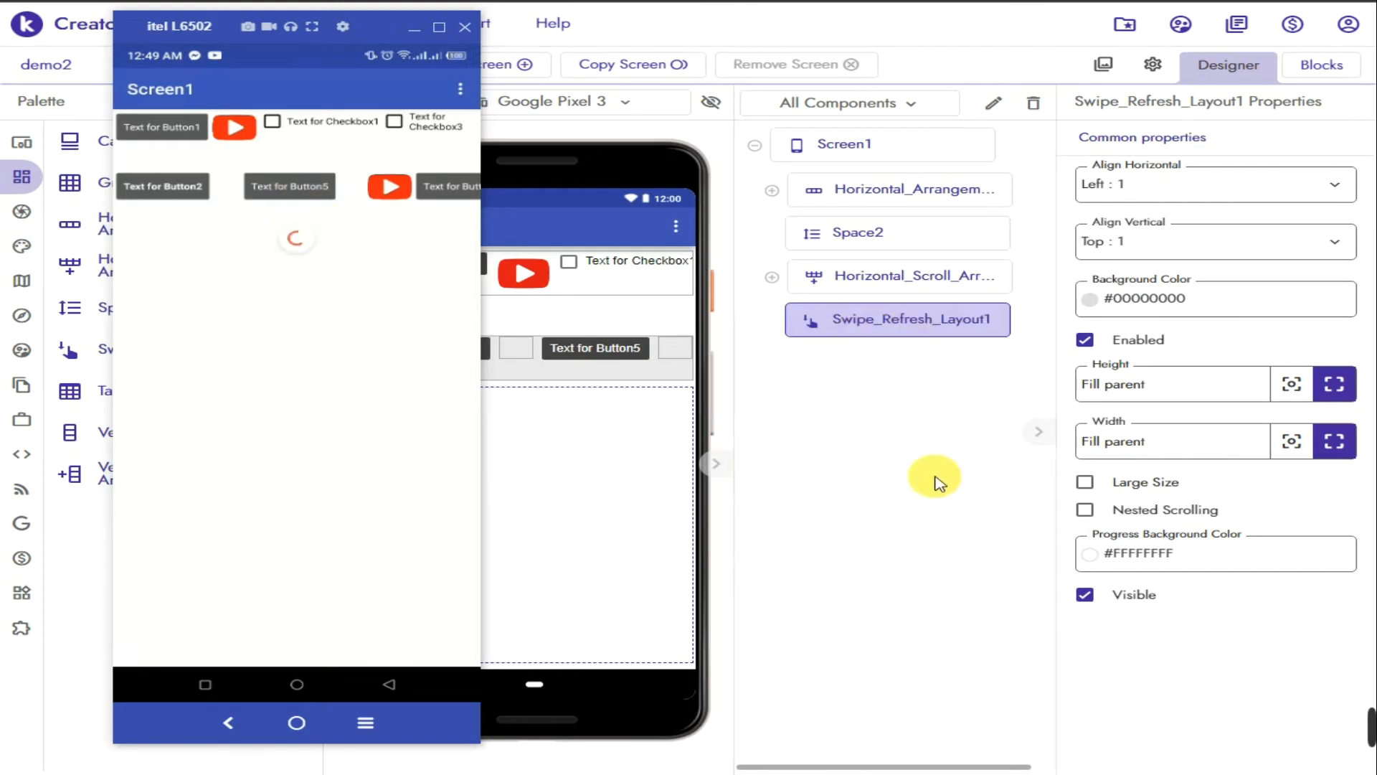
click(865, 331)
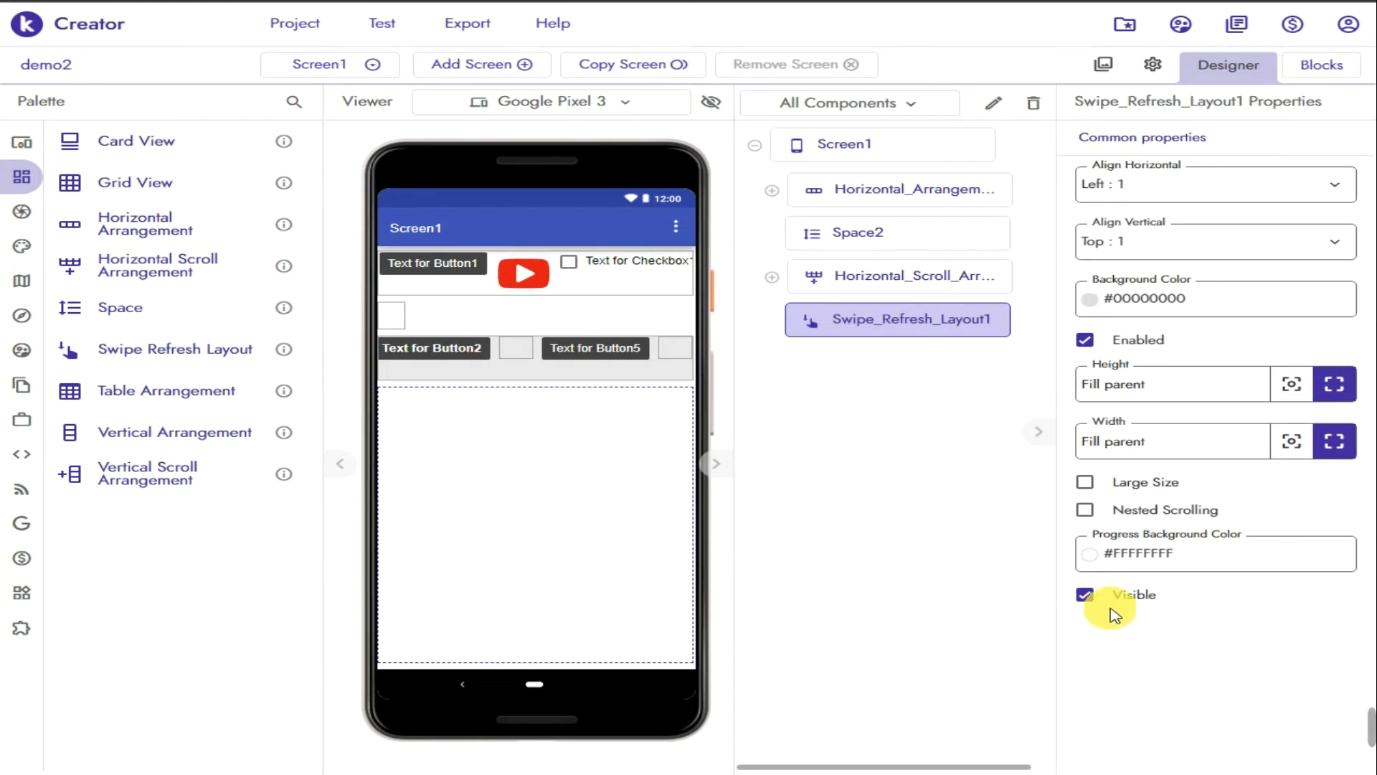
click(1088, 598)
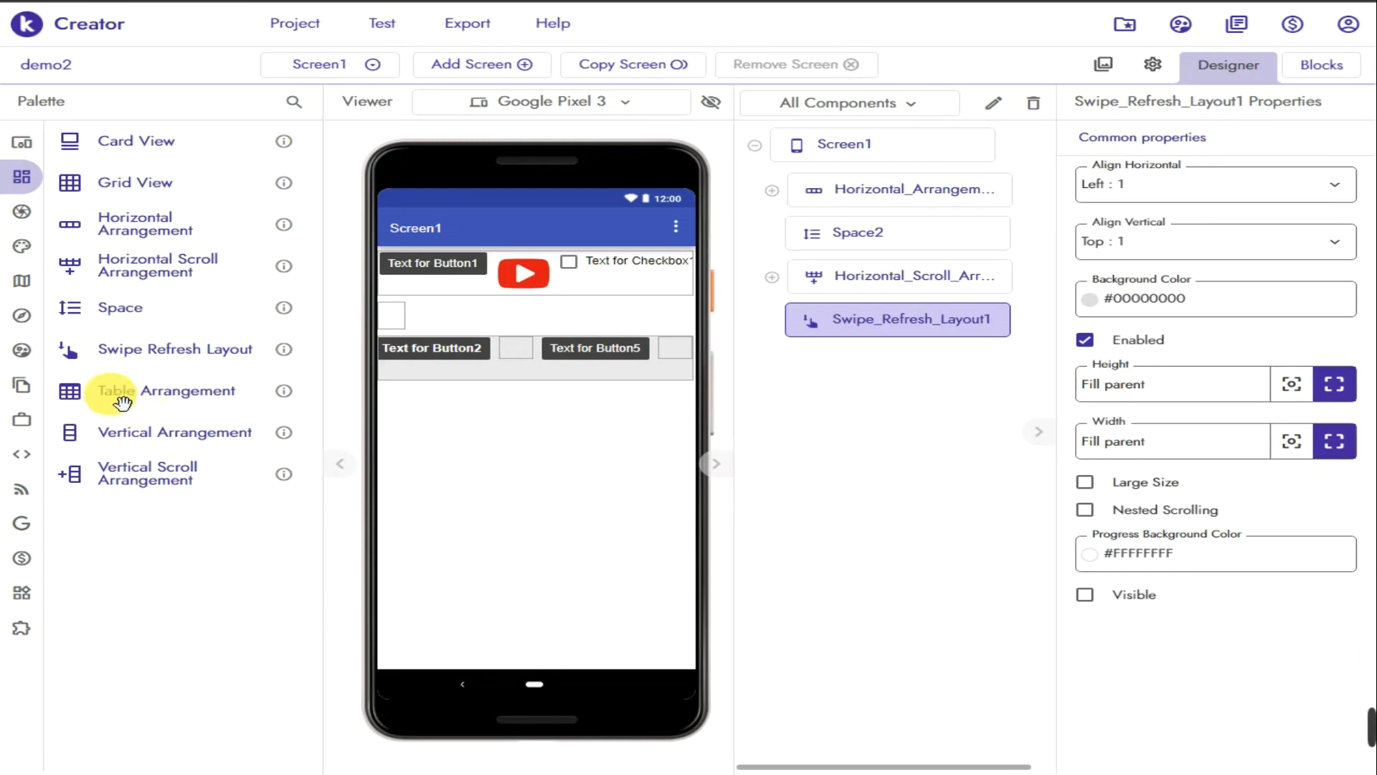
- Add a Table Arrangement below the horizontal scroll arrangement and set its width and height to Fill parent
drag(127, 406, 547, 501)
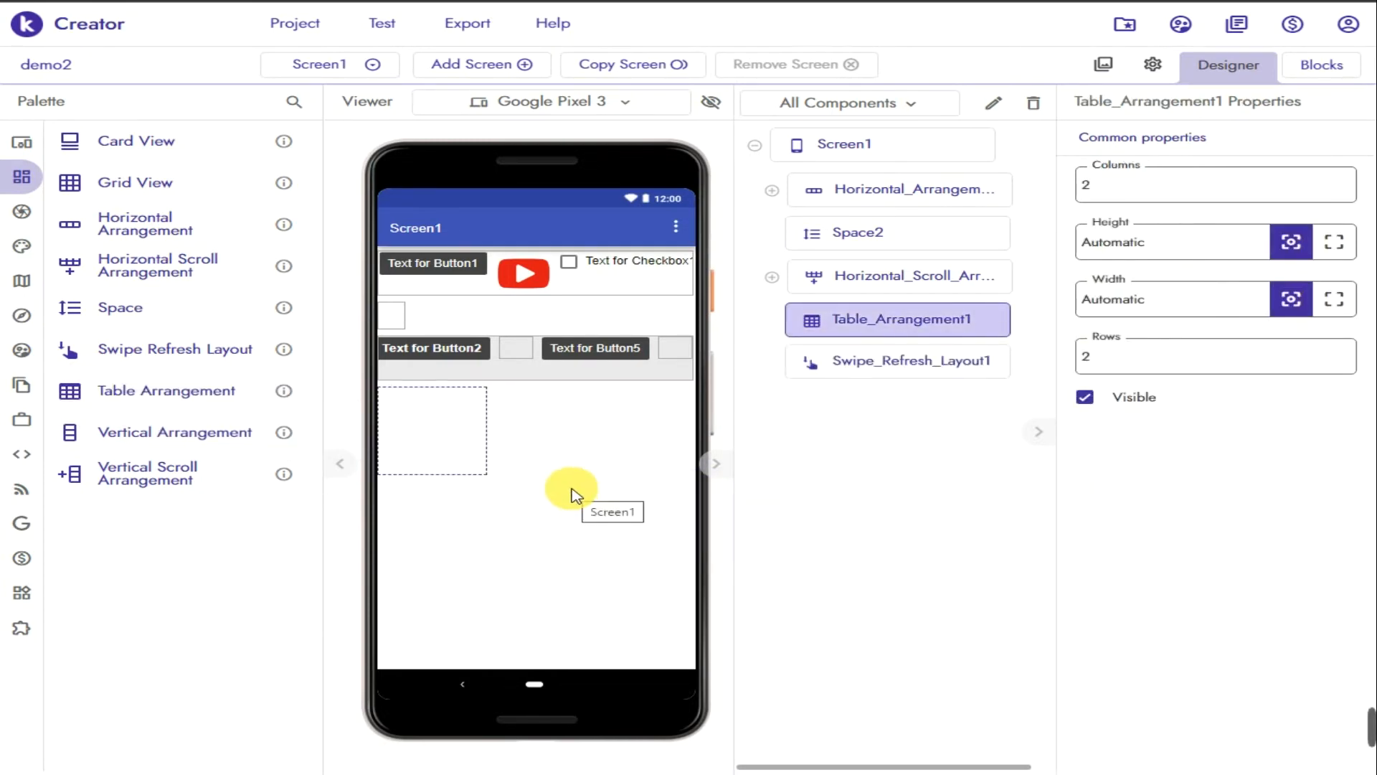
click(1334, 299)
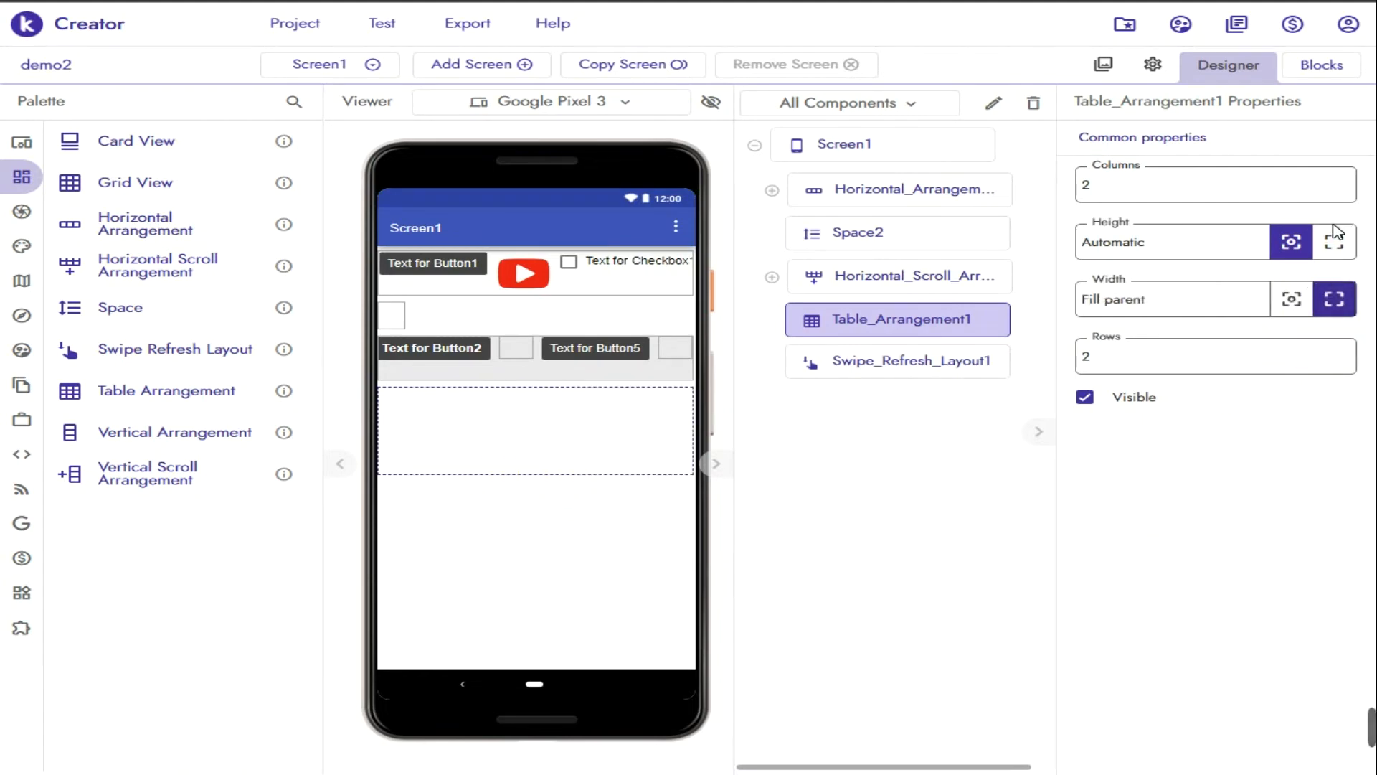
click(1336, 242)
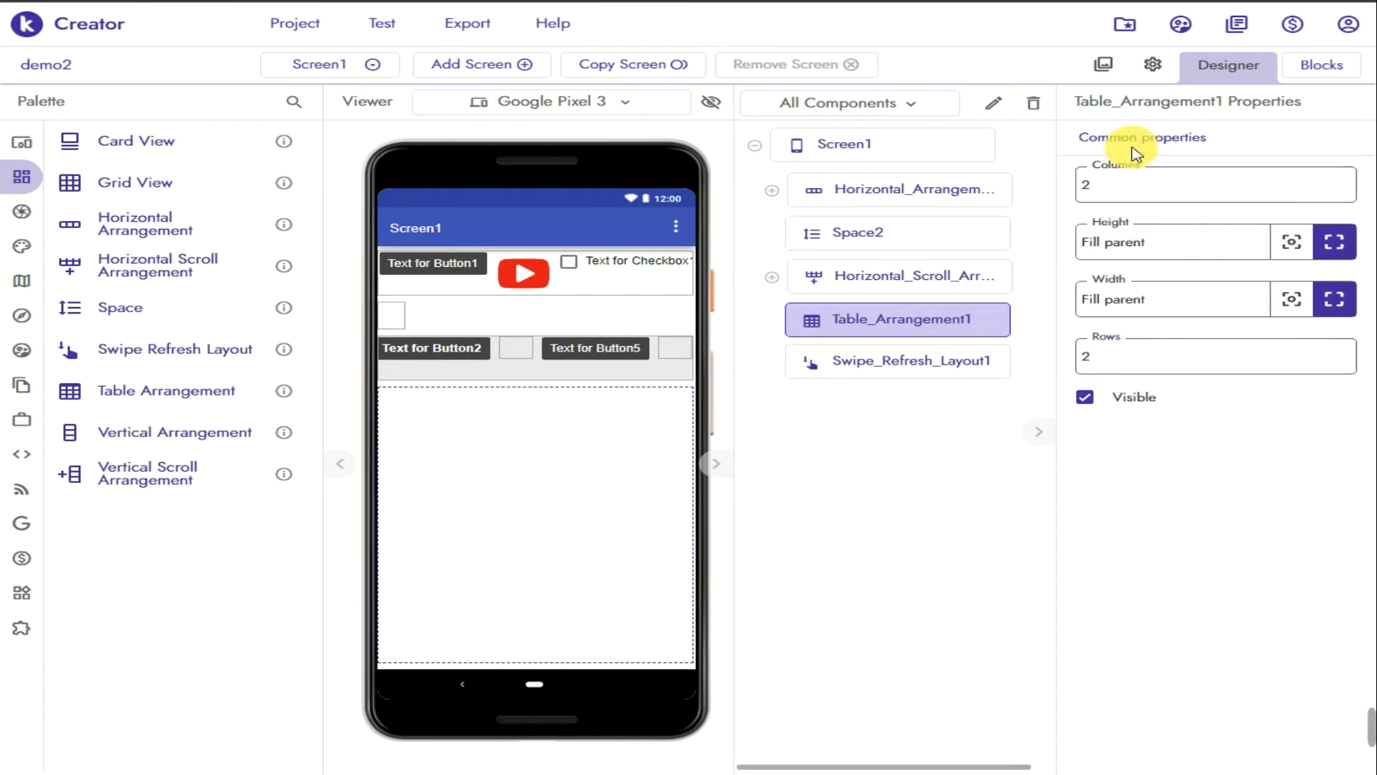
- Add two buttons side by side in the first row of the table arrangement
click(22, 142)
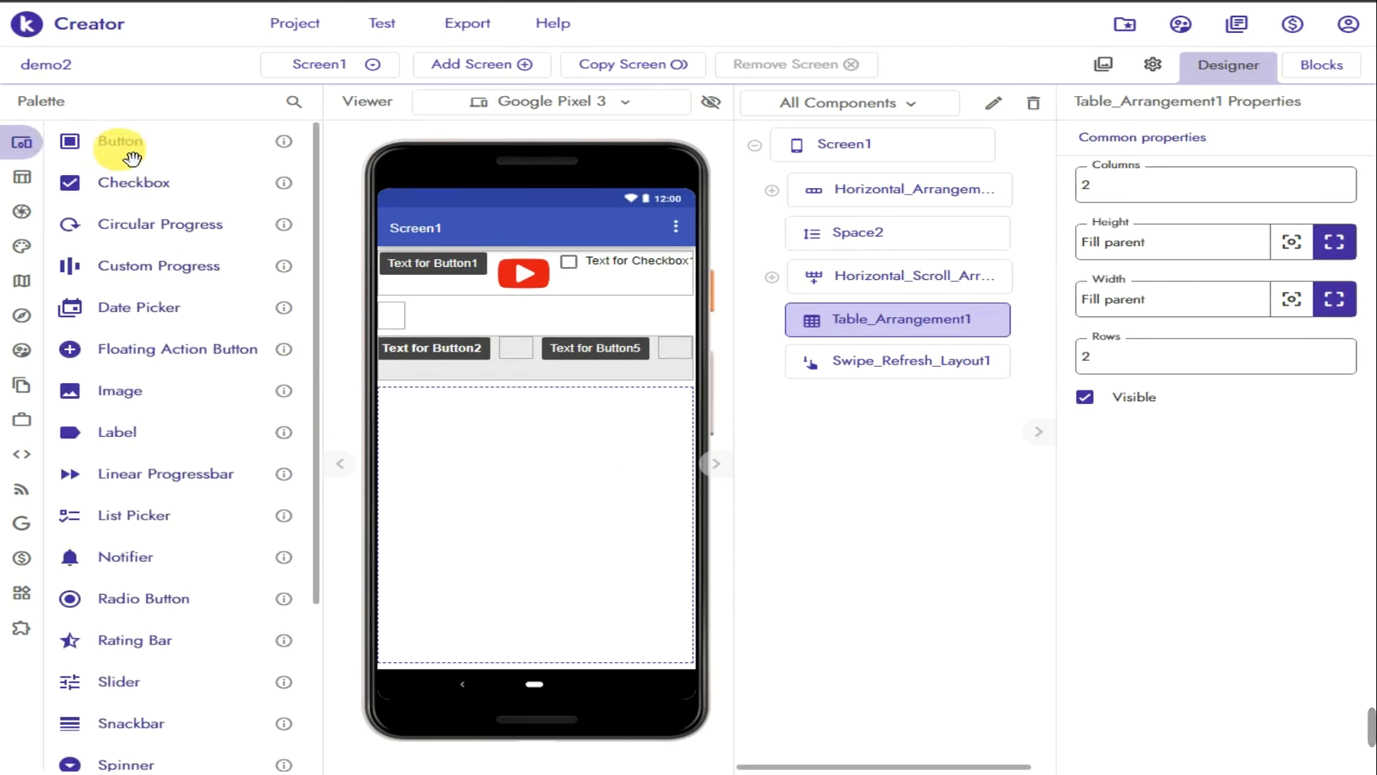
drag(135, 157, 522, 434)
mouse_move(418, 434)
mouse_down()
mouse_move(459, 420)
mouse_move(433, 411)
mouse_move(574, 430)
mouse_move(423, 429)
mouse_move(424, 408)
mouse_move(419, 474)
mouse_move(402, 452)
mouse_move(417, 512)
mouse_move(417, 413)
mouse_move(423, 423)
mouse_move(1088, 196)
mouse_move(1169, 230)
mouse_move(1127, 217)
mouse_move(1164, 229)
mouse_move(1180, 374)
mouse_move(909, 445)
mouse_move(441, 393)
mouse_move(408, 412)
mouse_move(619, 418)
mouse_move(423, 422)
mouse_up()
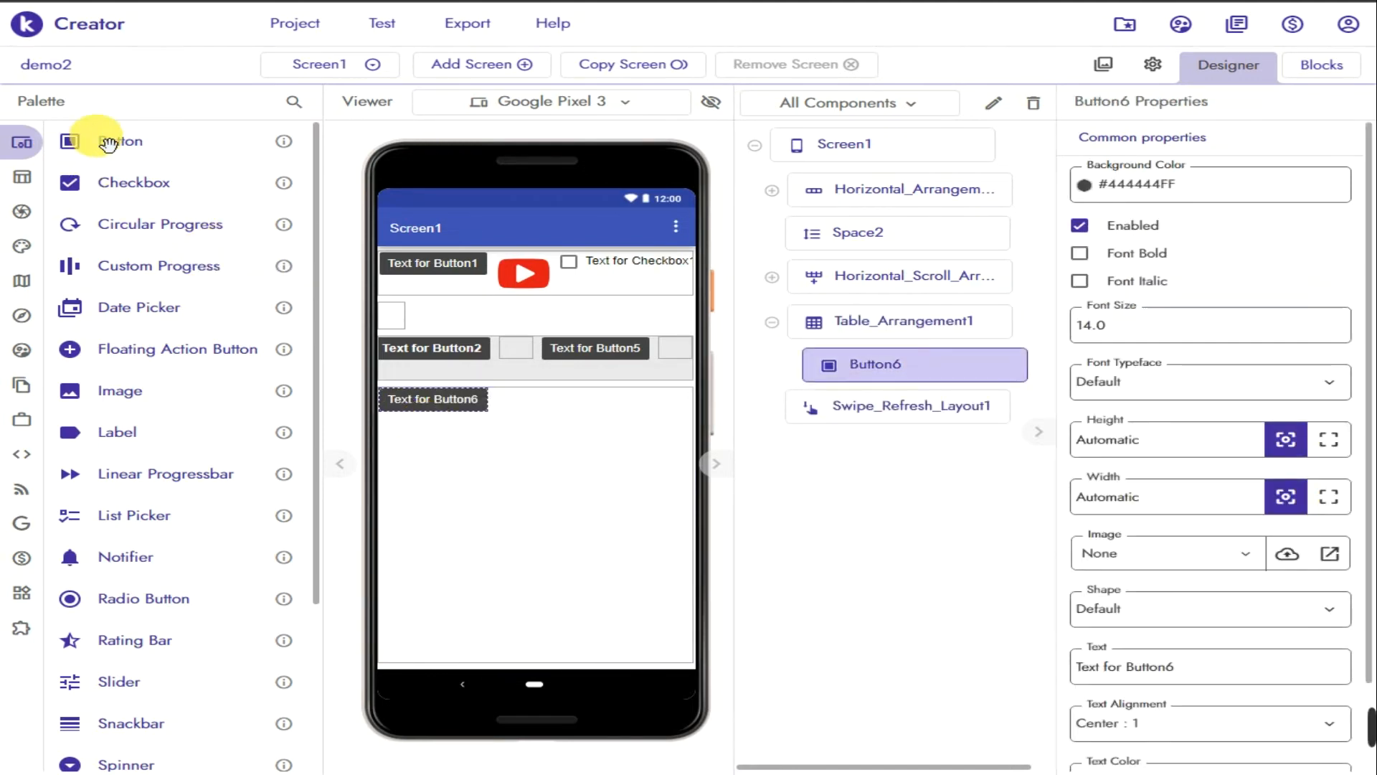
drag(115, 154, 549, 419)
click(498, 422)
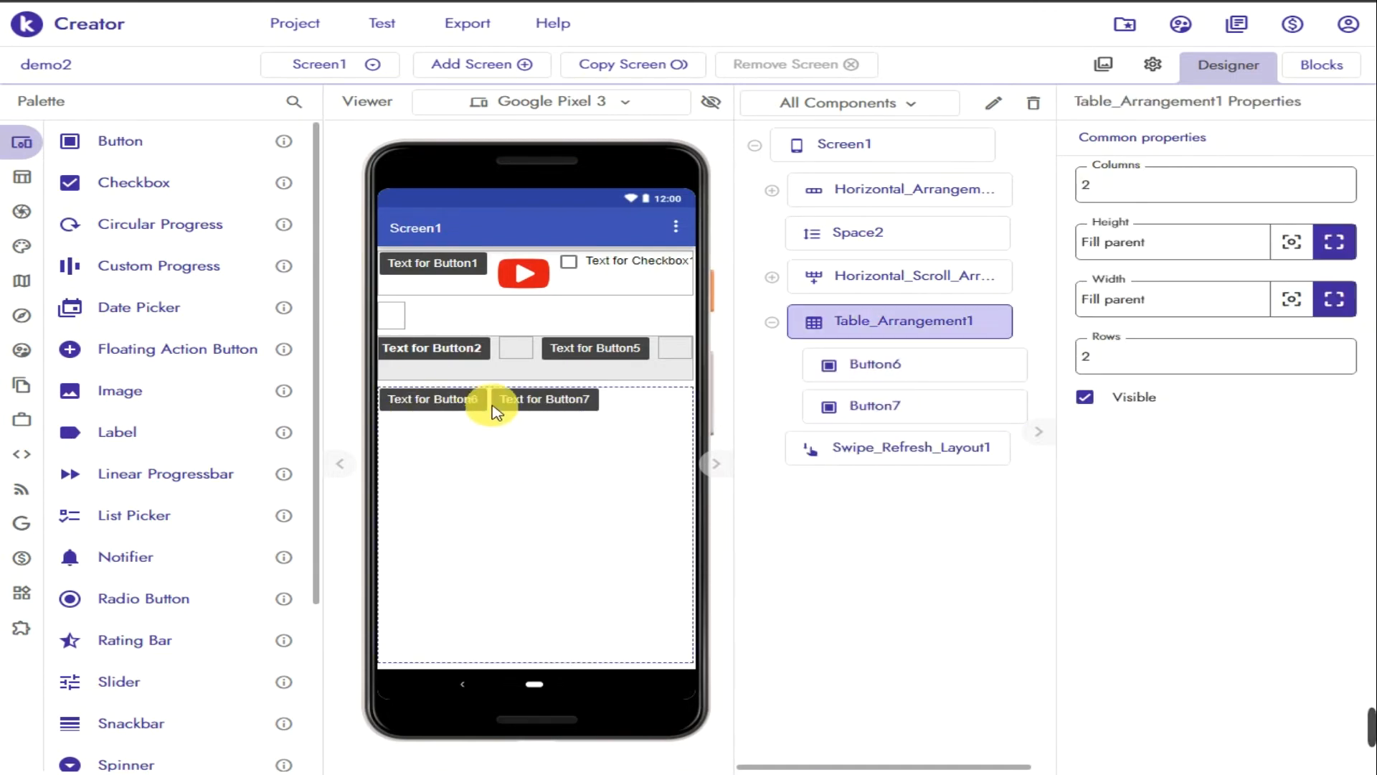
click(430, 399)
click(556, 400)
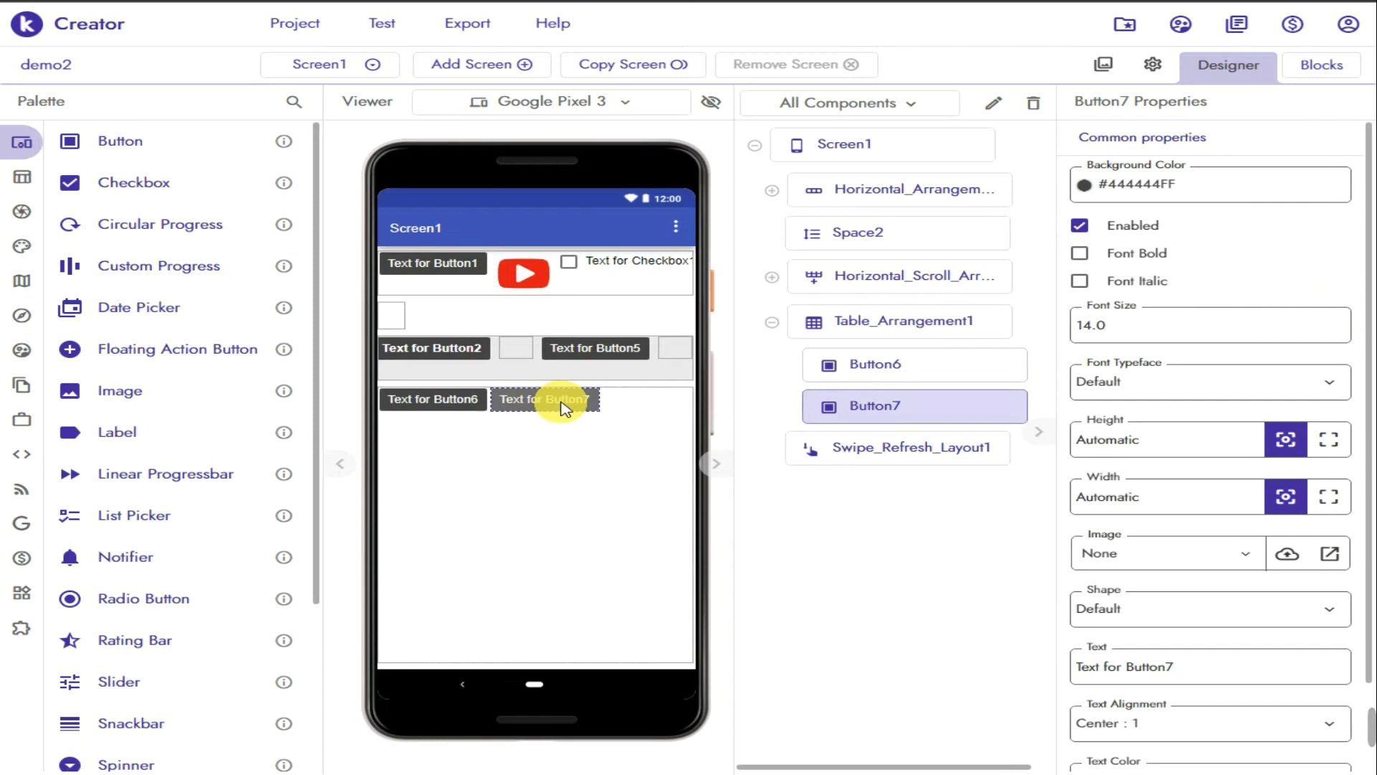
- Set the table arrangement's columns to 3 and add a third button at the end of its first row
click(913, 324)
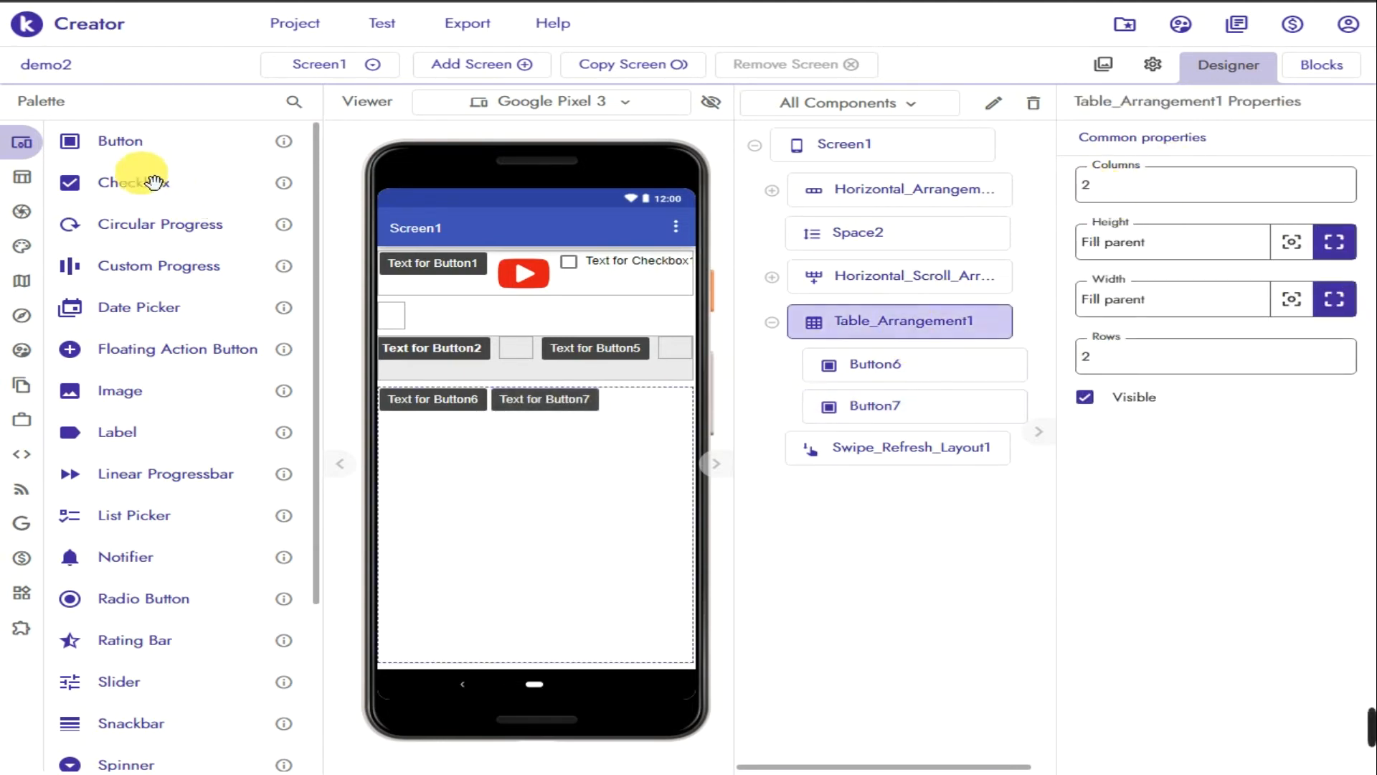
drag(140, 142, 224, 237)
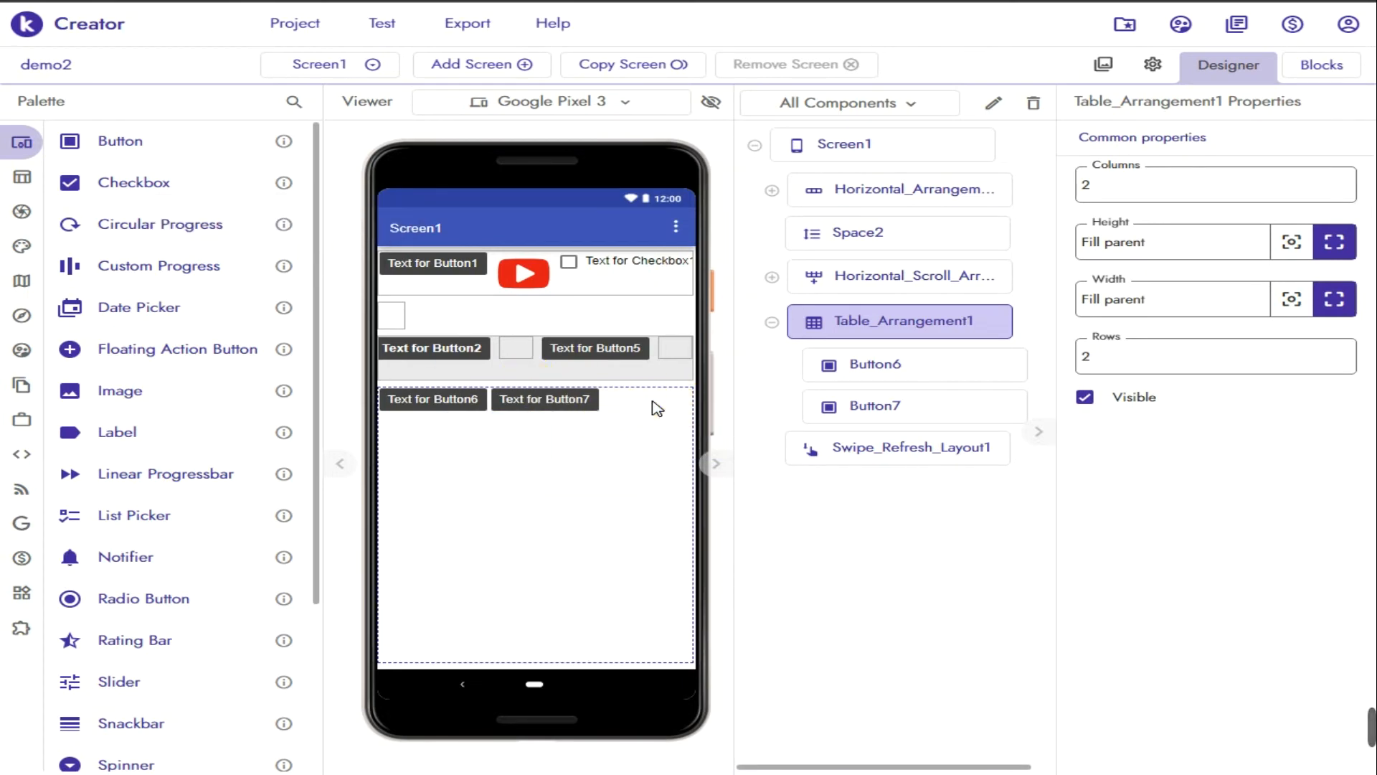
click(1073, 192)
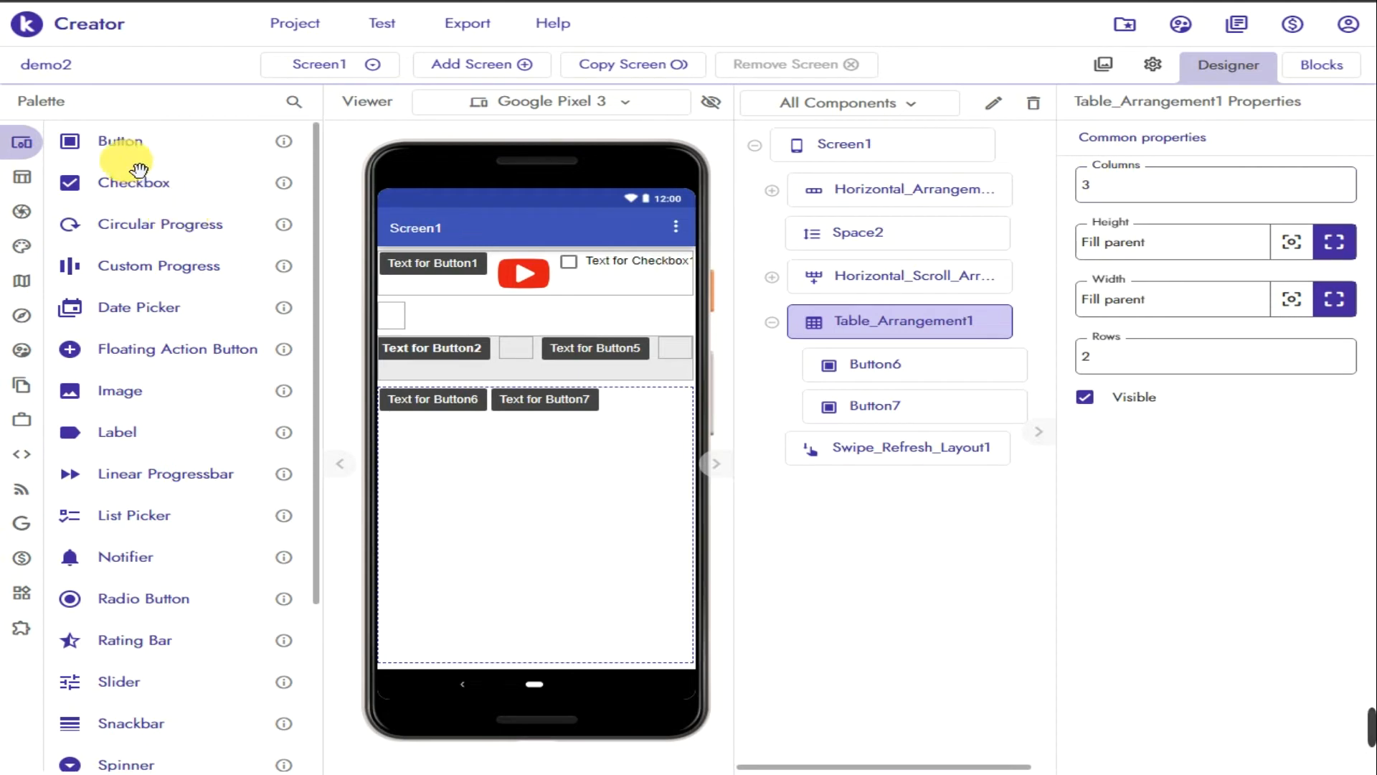
drag(111, 142, 615, 407)
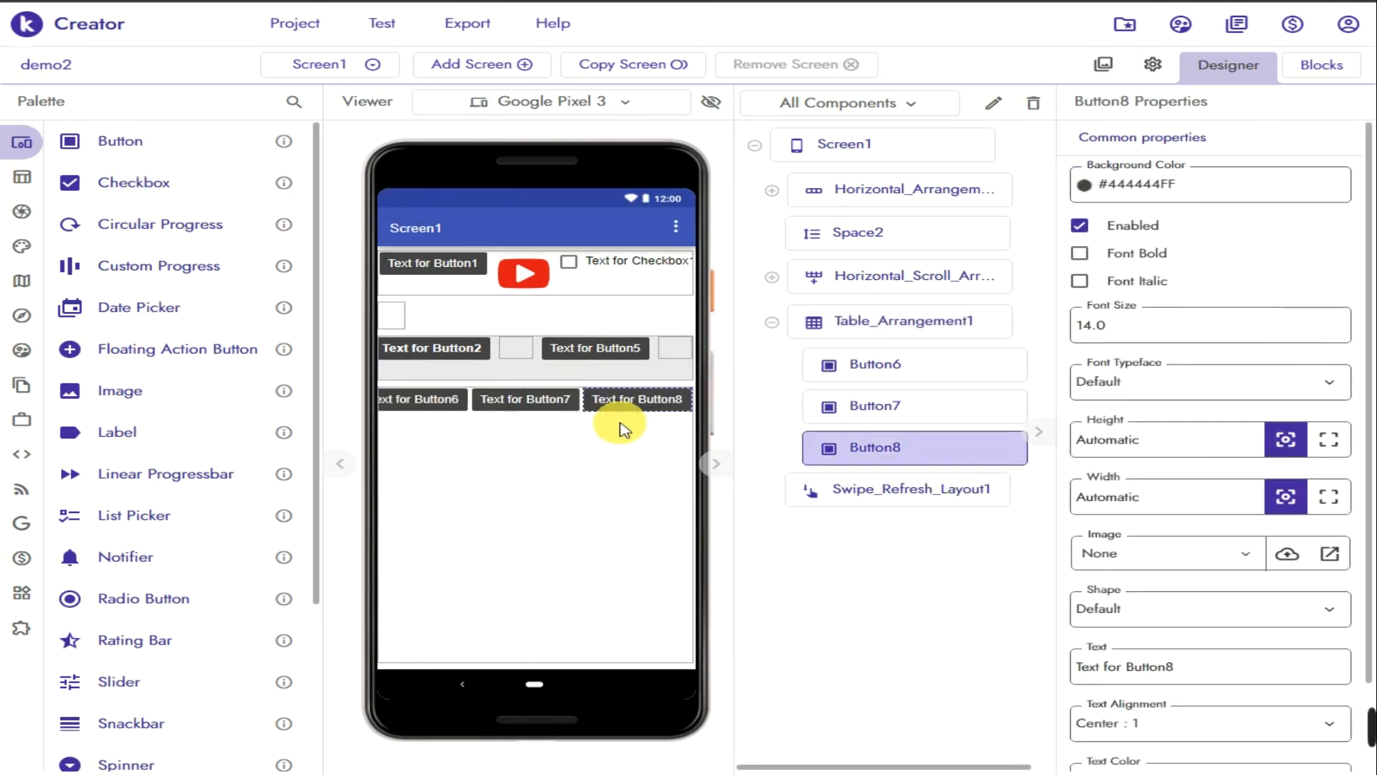
- Add a button in the first column of the table arrangement's second row, below Button6
click(889, 319)
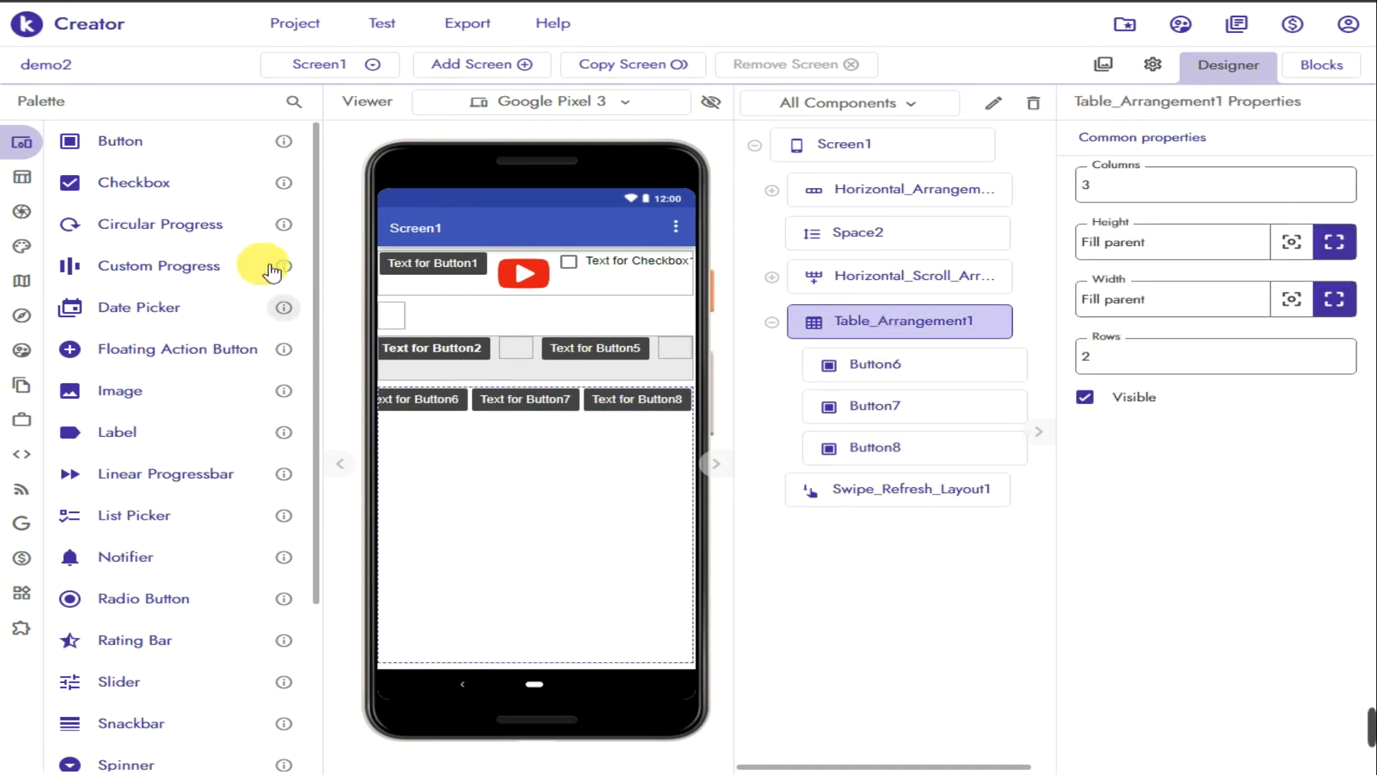
drag(68, 141, 428, 444)
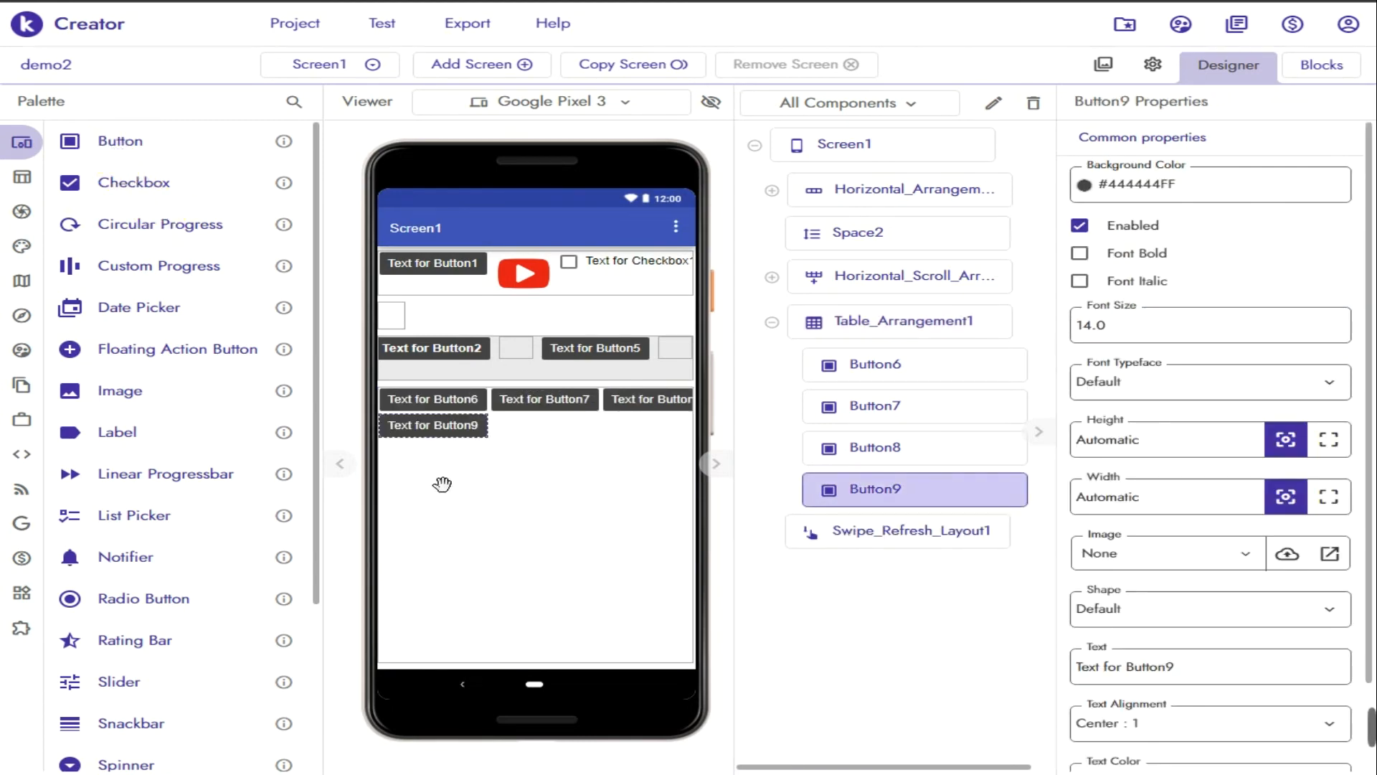
- Try to place another button in a third row of the table arrangement, below Button9
drag(125, 142, 466, 505)
drag(518, 447, 191, 338)
click(430, 399)
click(437, 469)
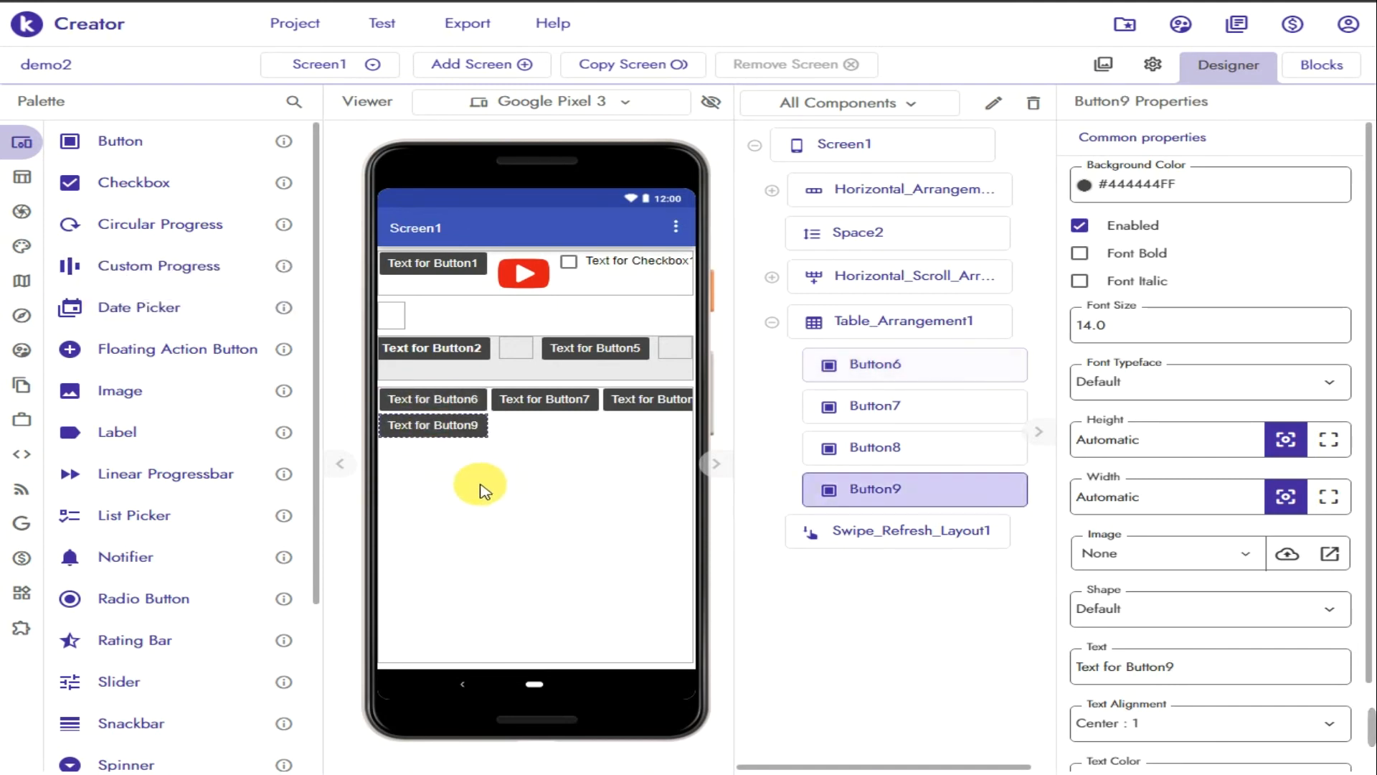
- Add a button in the second column of the table arrangement's second row, beside Button9
click(439, 475)
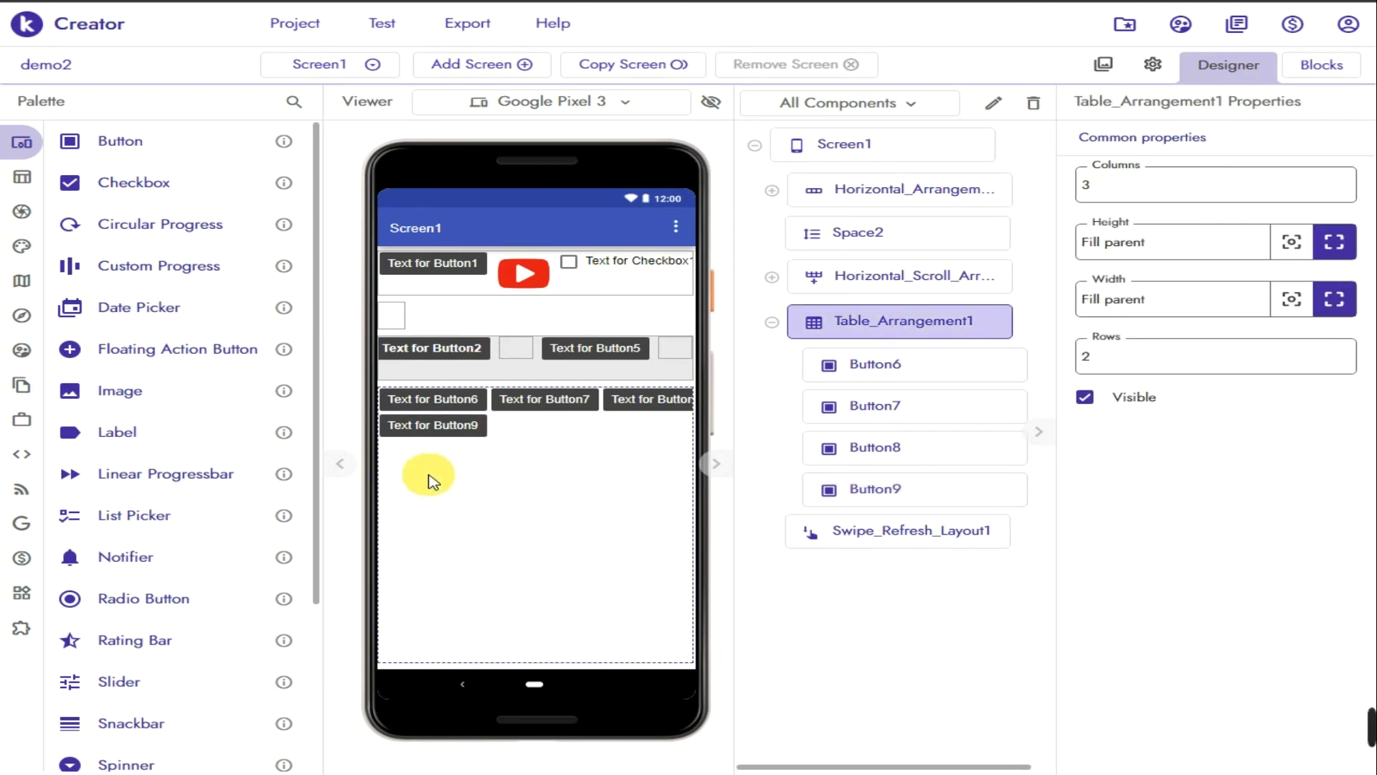
drag(142, 142, 572, 449)
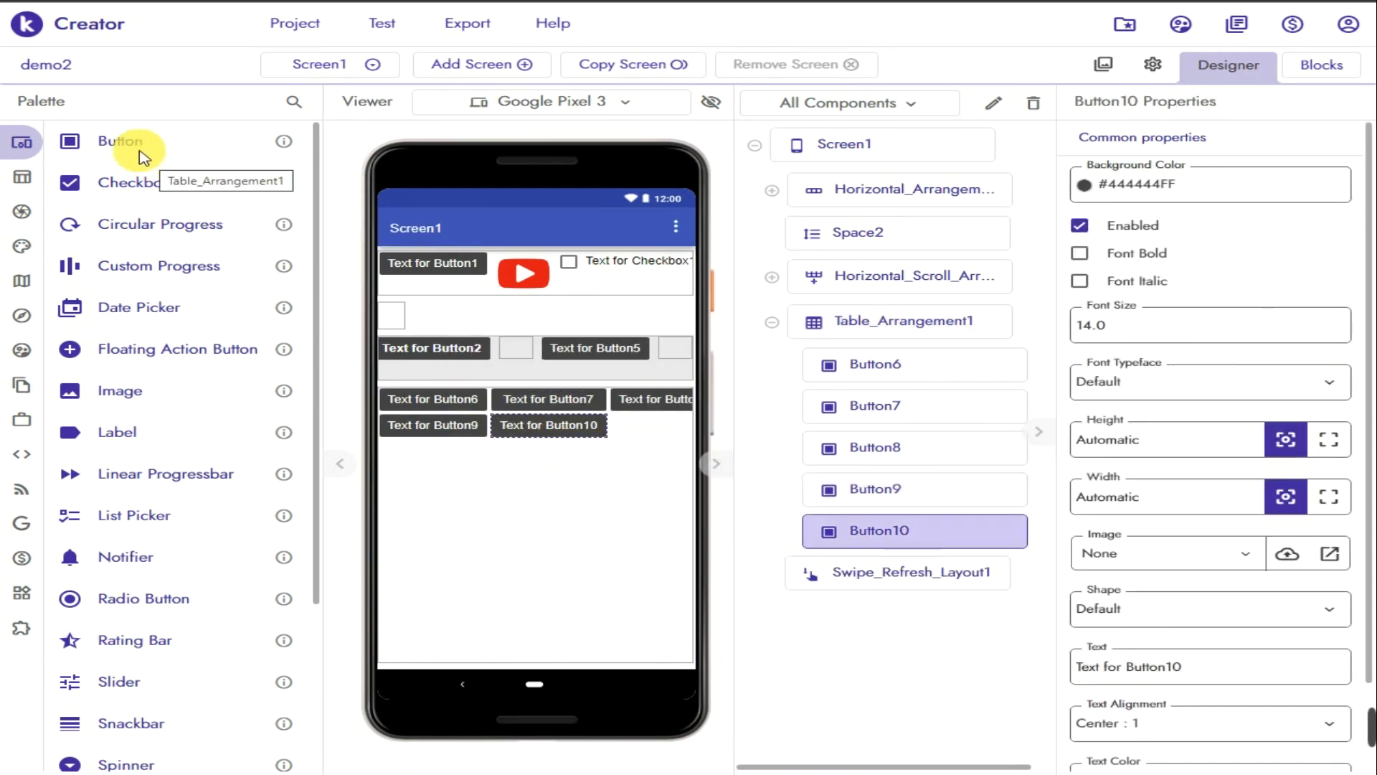
- Add a button in the third column of the table arrangement's second row, and set the table arrangement's rows to 3
mouse_move(115, 140)
mouse_down()
mouse_move(558, 362)
mouse_move(673, 452)
mouse_move(647, 434)
mouse_up()
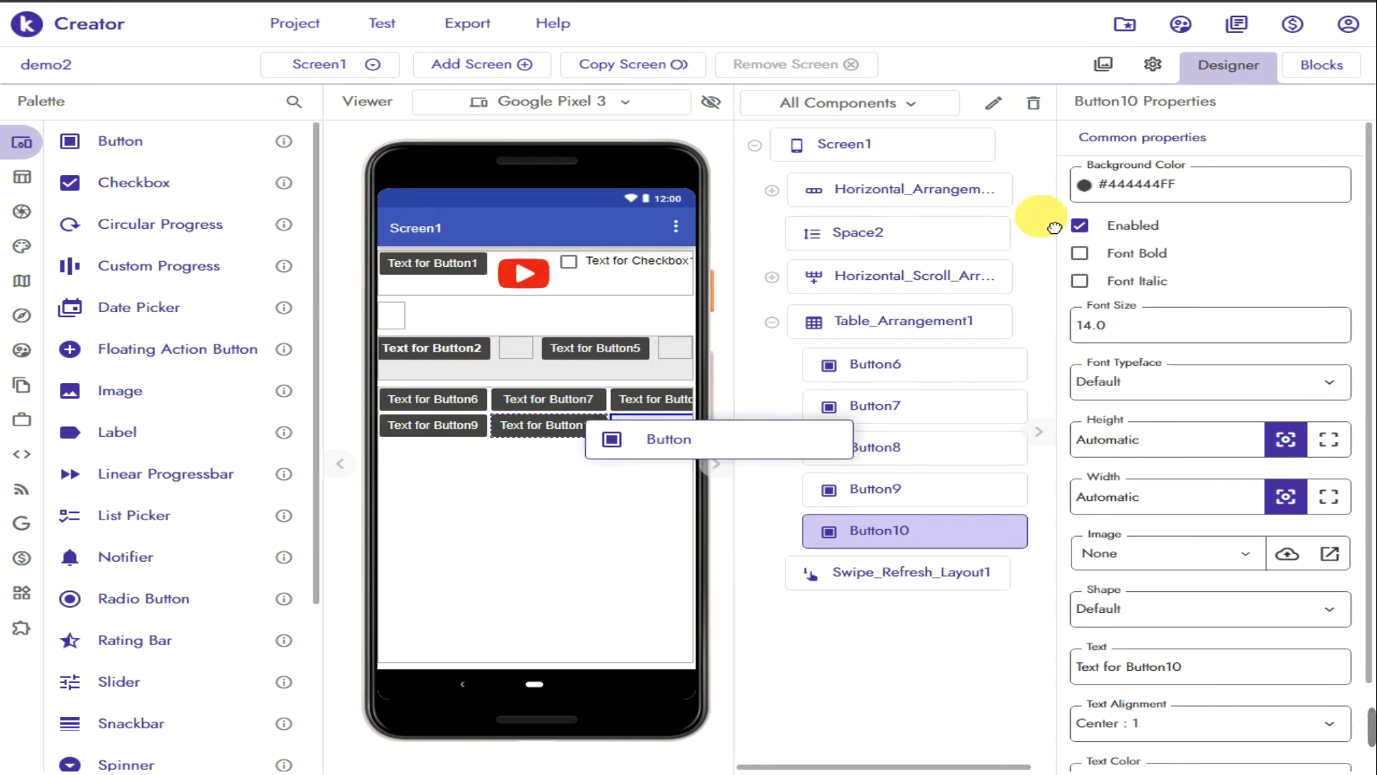
click(846, 323)
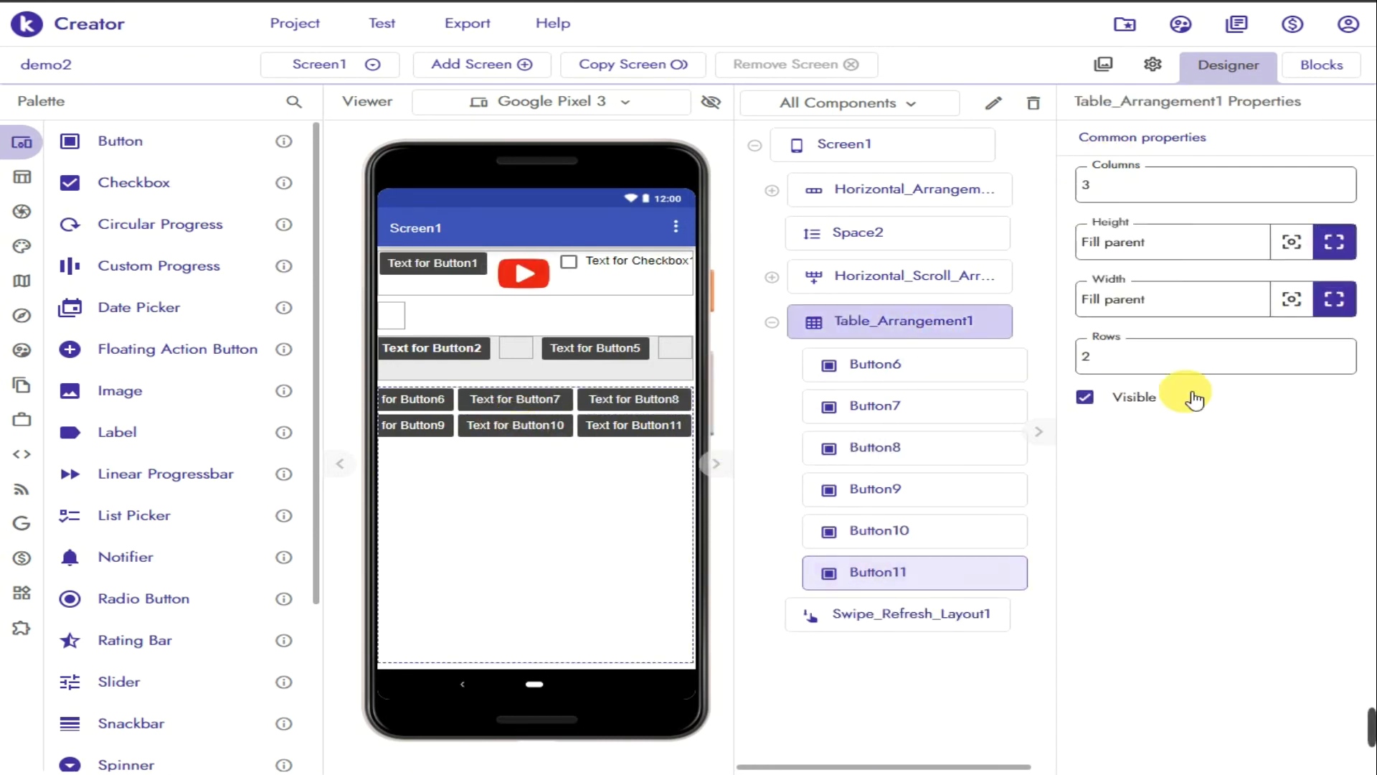
click(522, 421)
click(896, 323)
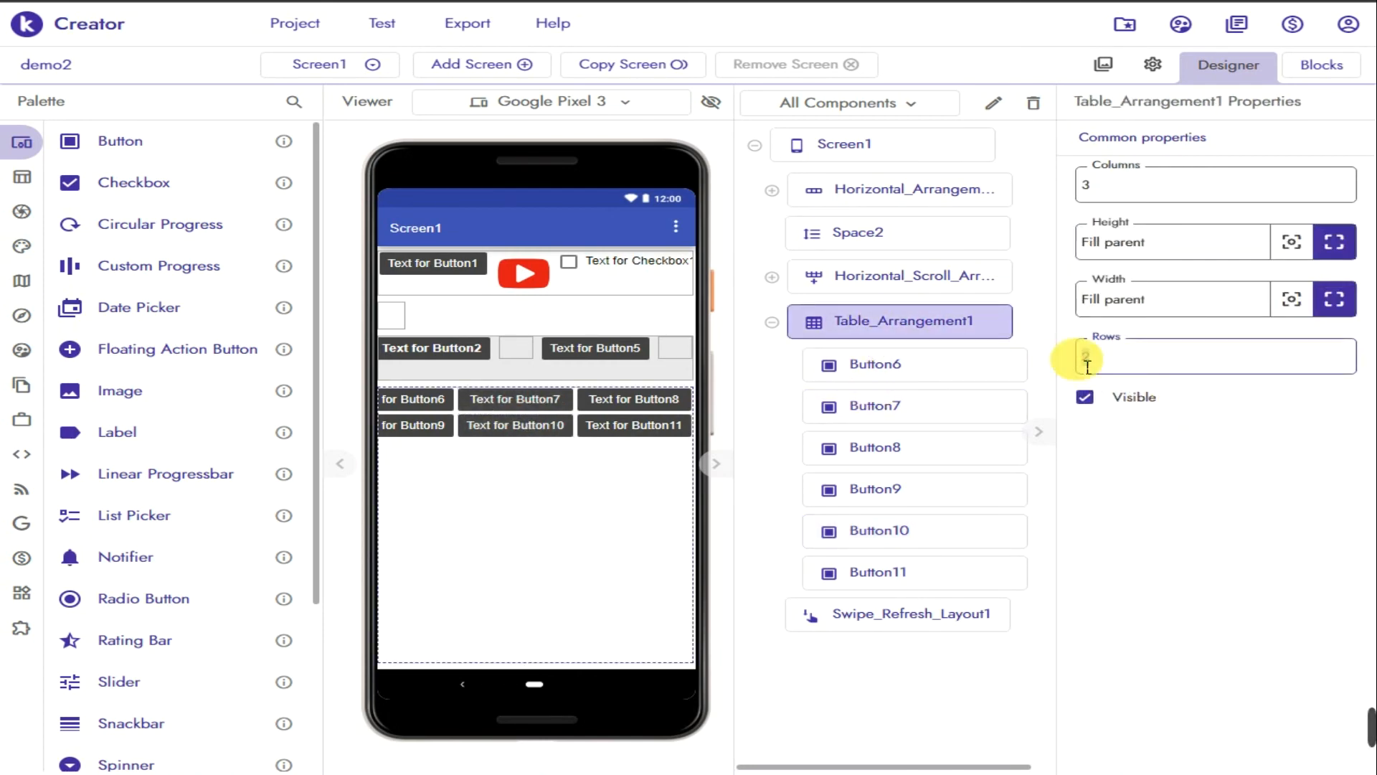
click(1126, 501)
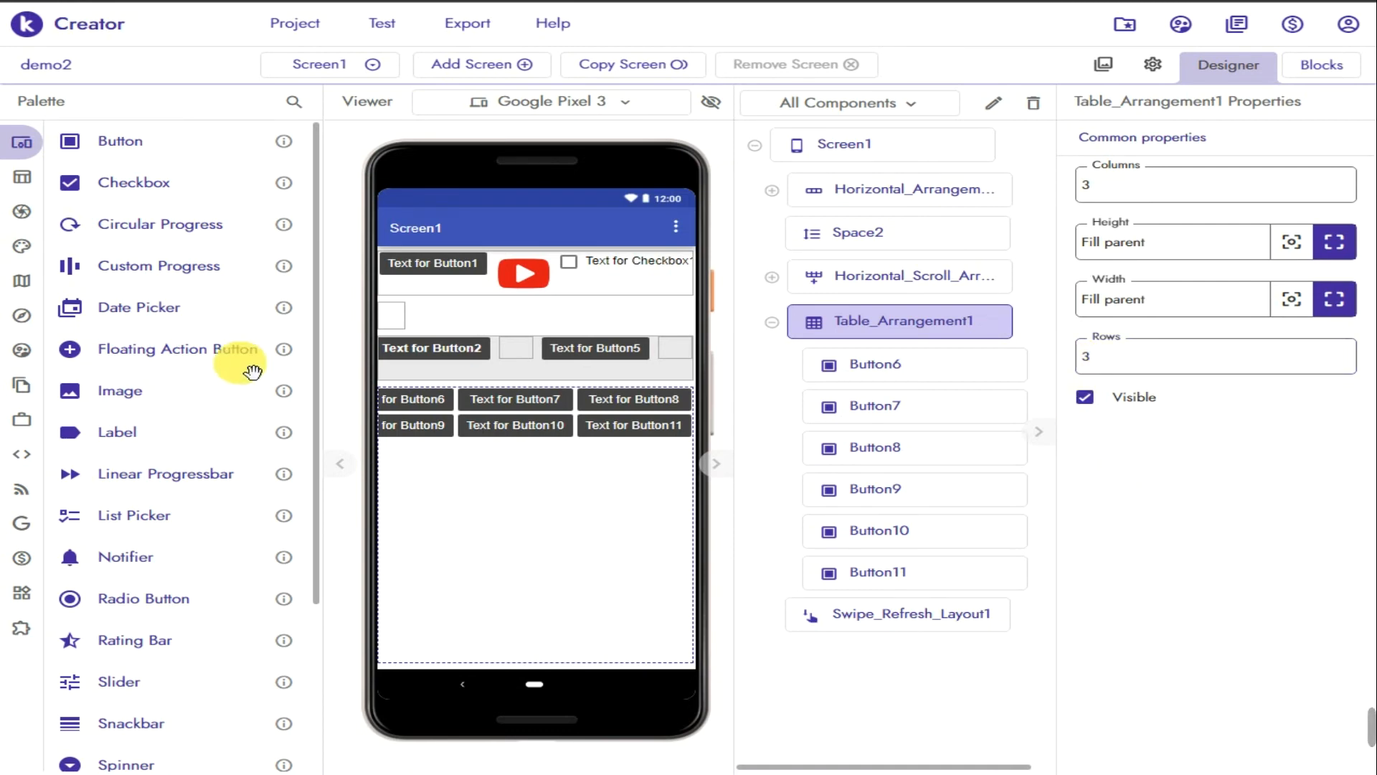
- Add two buttons in the first and second columns of the table arrangement's third row, below Button9 and Button10
drag(129, 144, 385, 440)
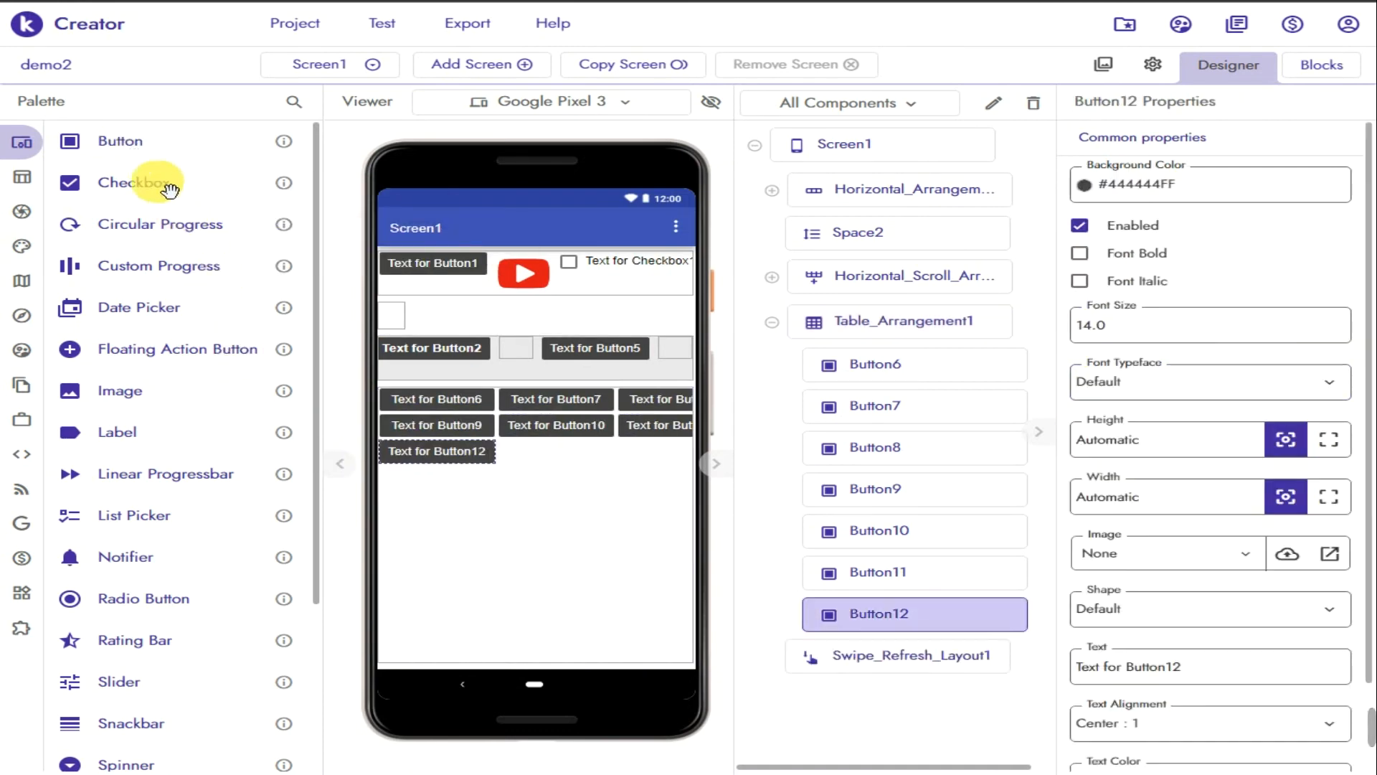
drag(585, 461, 611, 571)
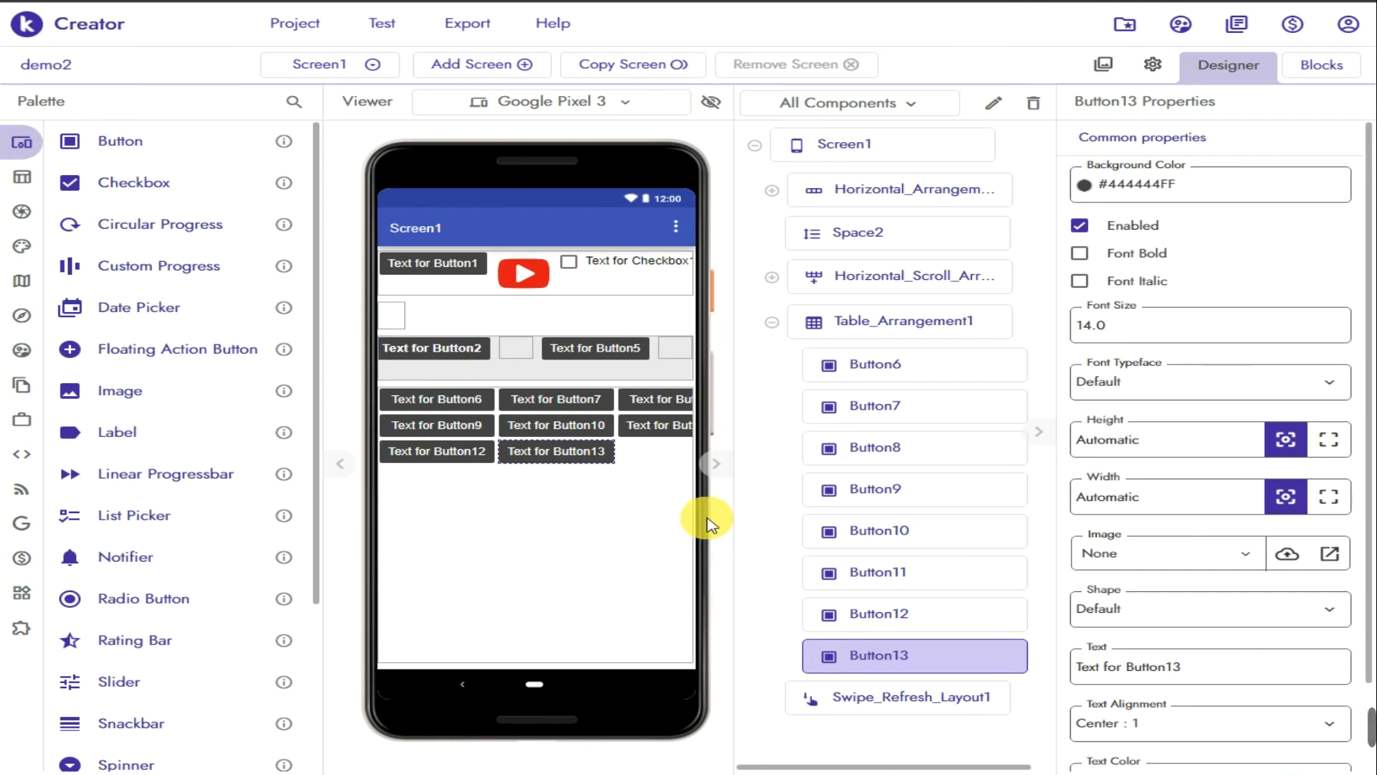
click(572, 515)
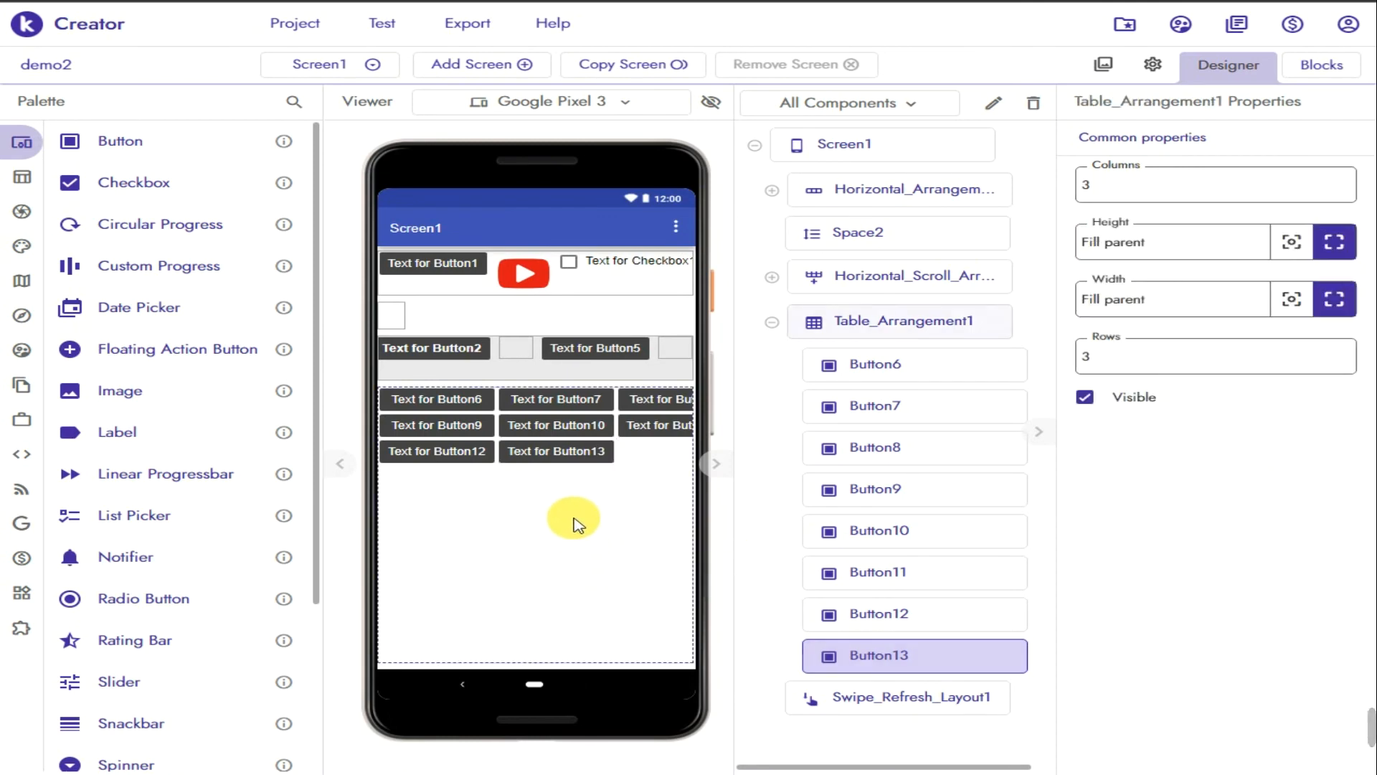
- Collapse Table_Arrangement1 in the component tree and show the Layout components in the palette
click(772, 322)
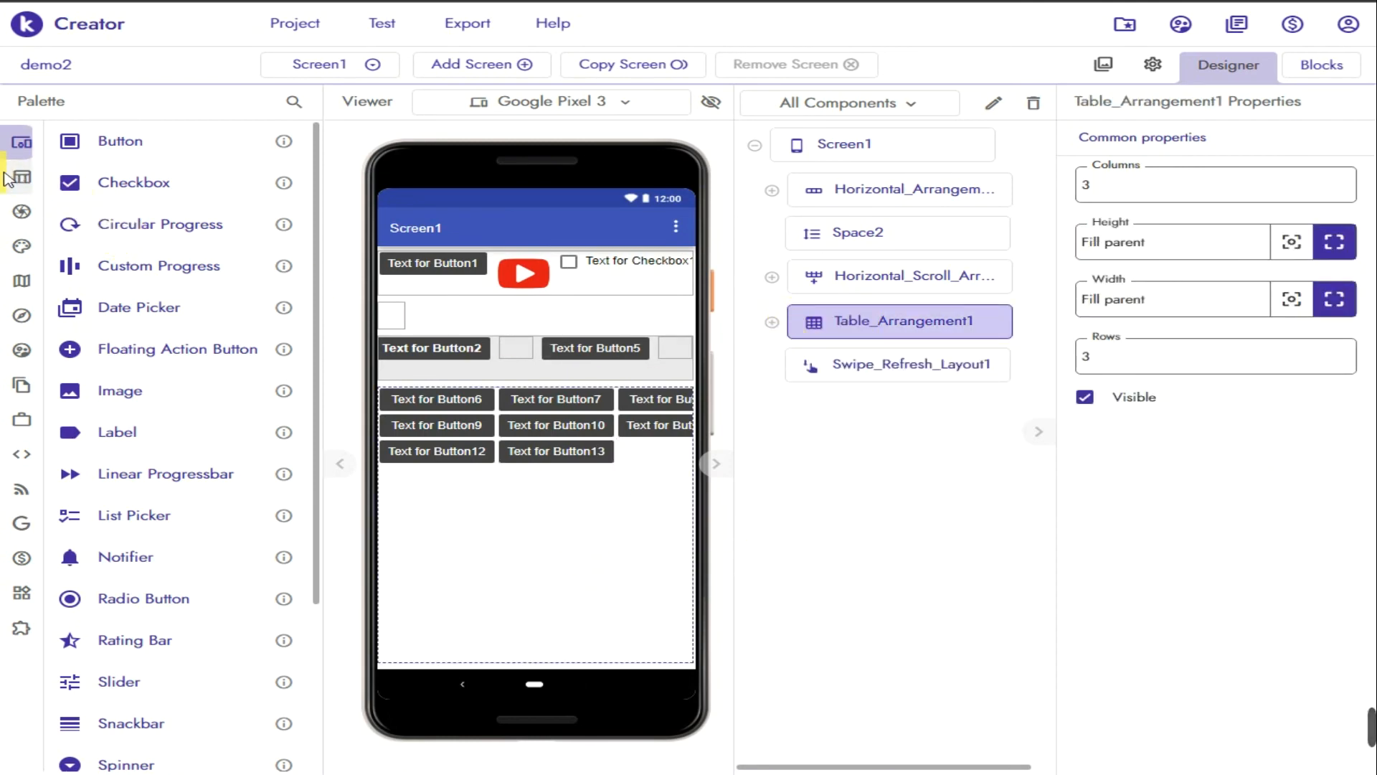
mouse_move(36, 191)
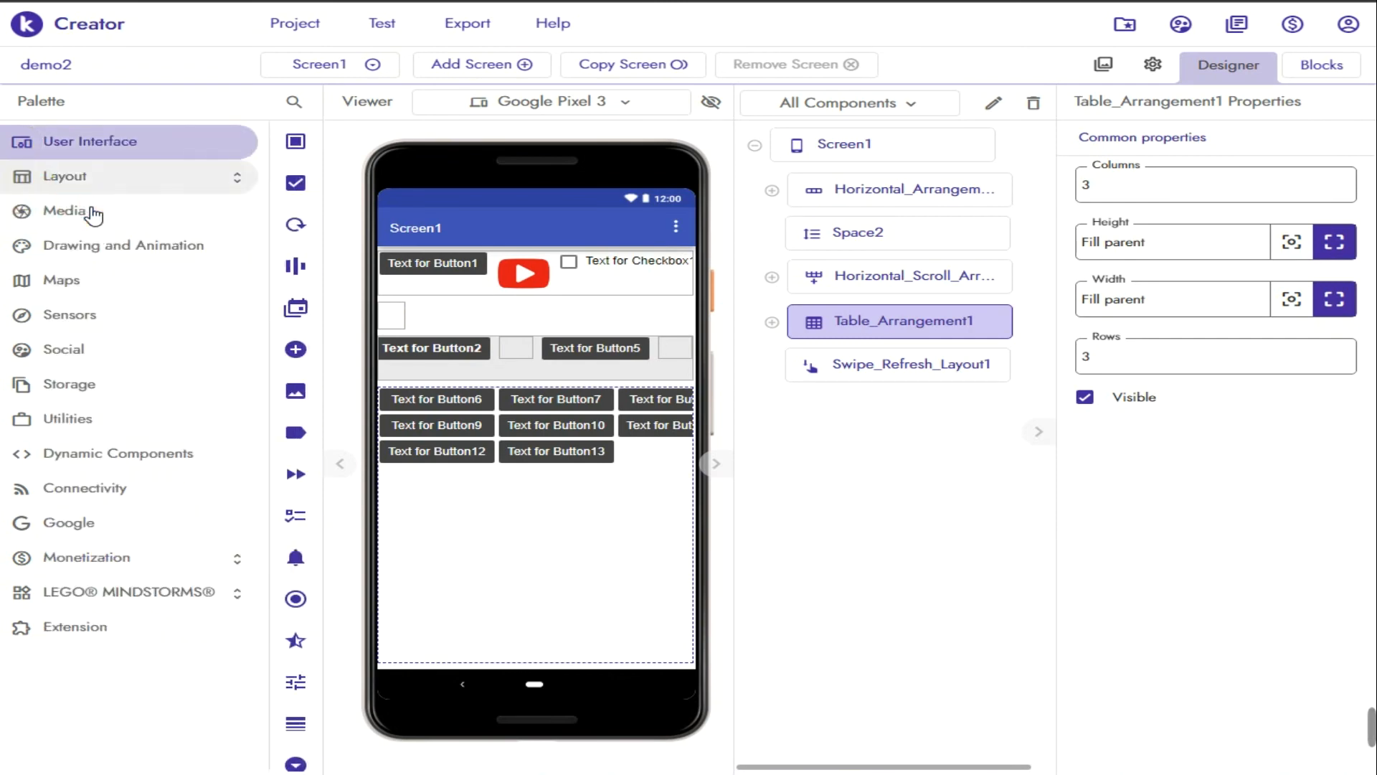
click(80, 188)
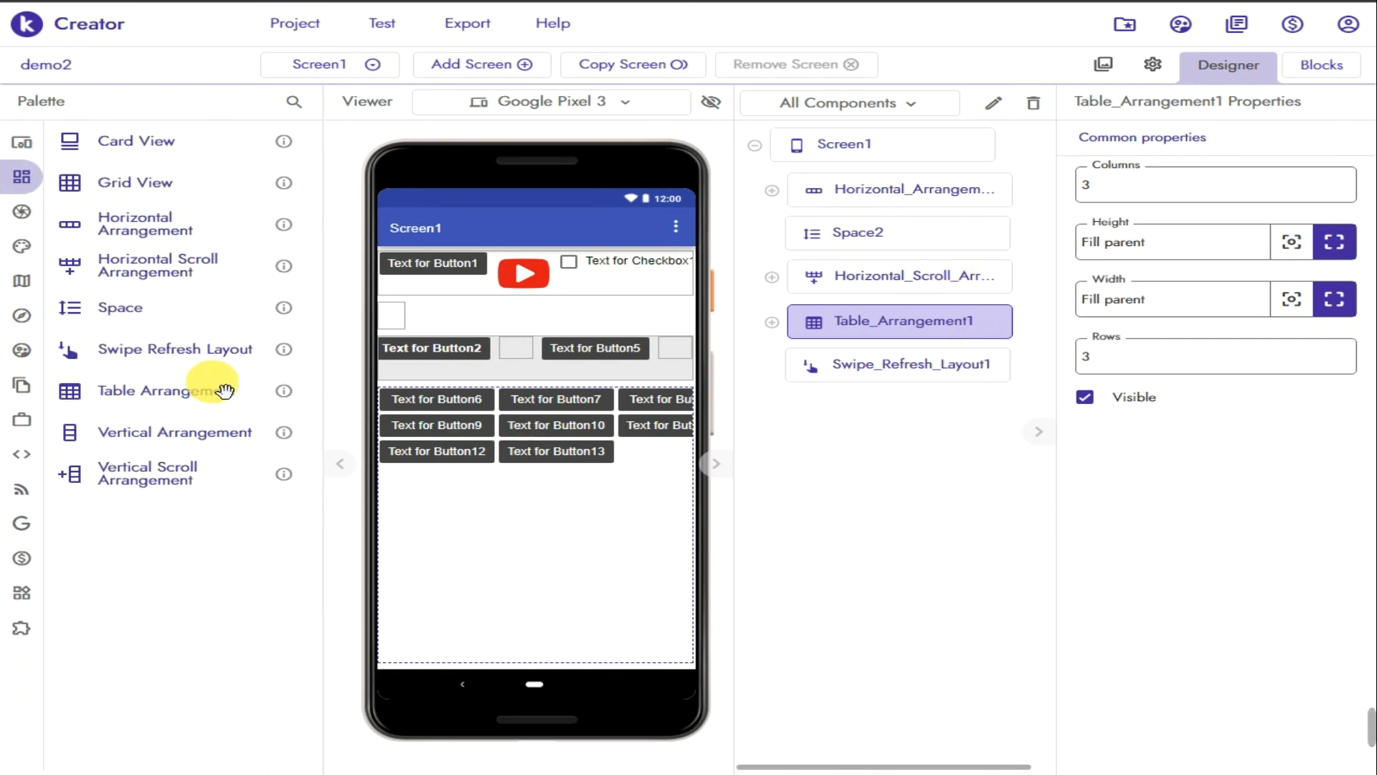
key(ctrl+alt+d)
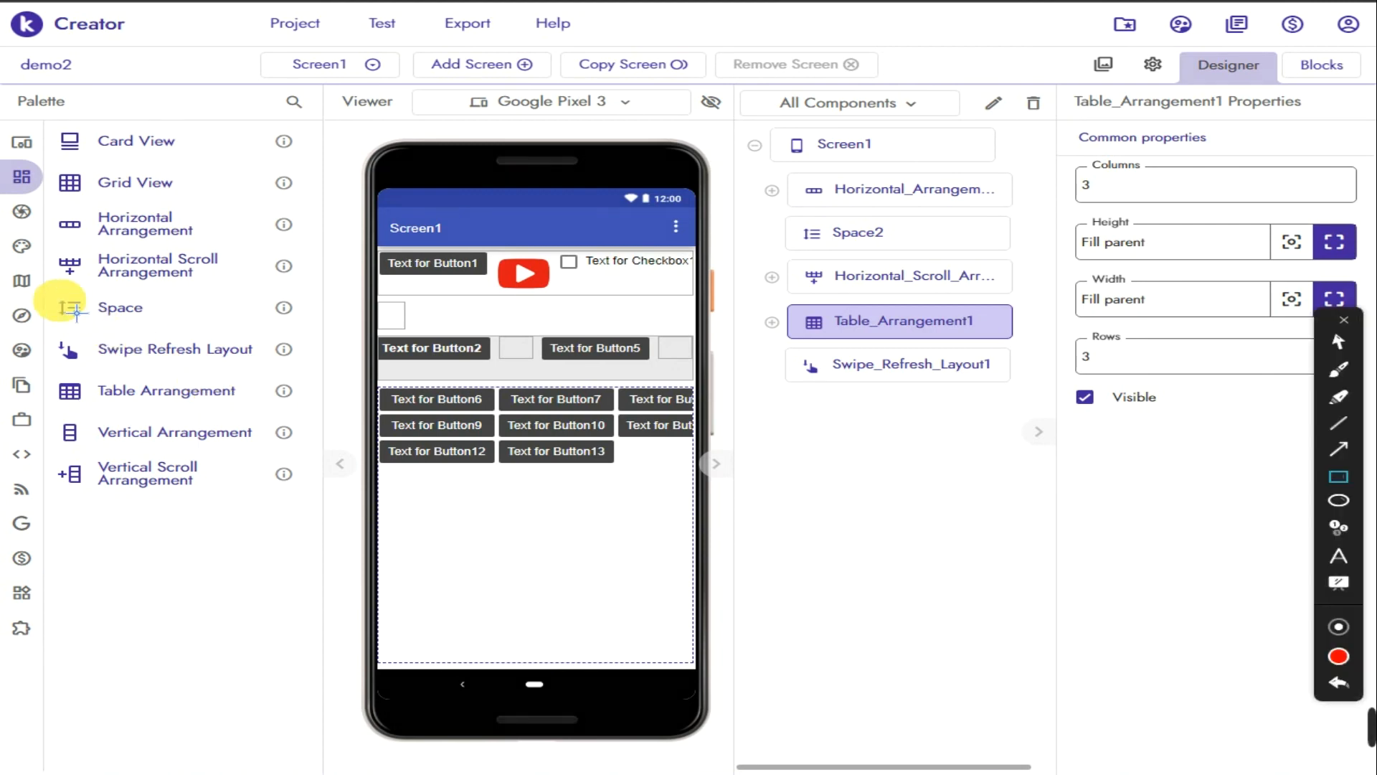
mouse_move(59, 297)
mouse_down()
mouse_move(208, 355)
mouse_move(320, 344)
mouse_move(334, 423)
mouse_up()
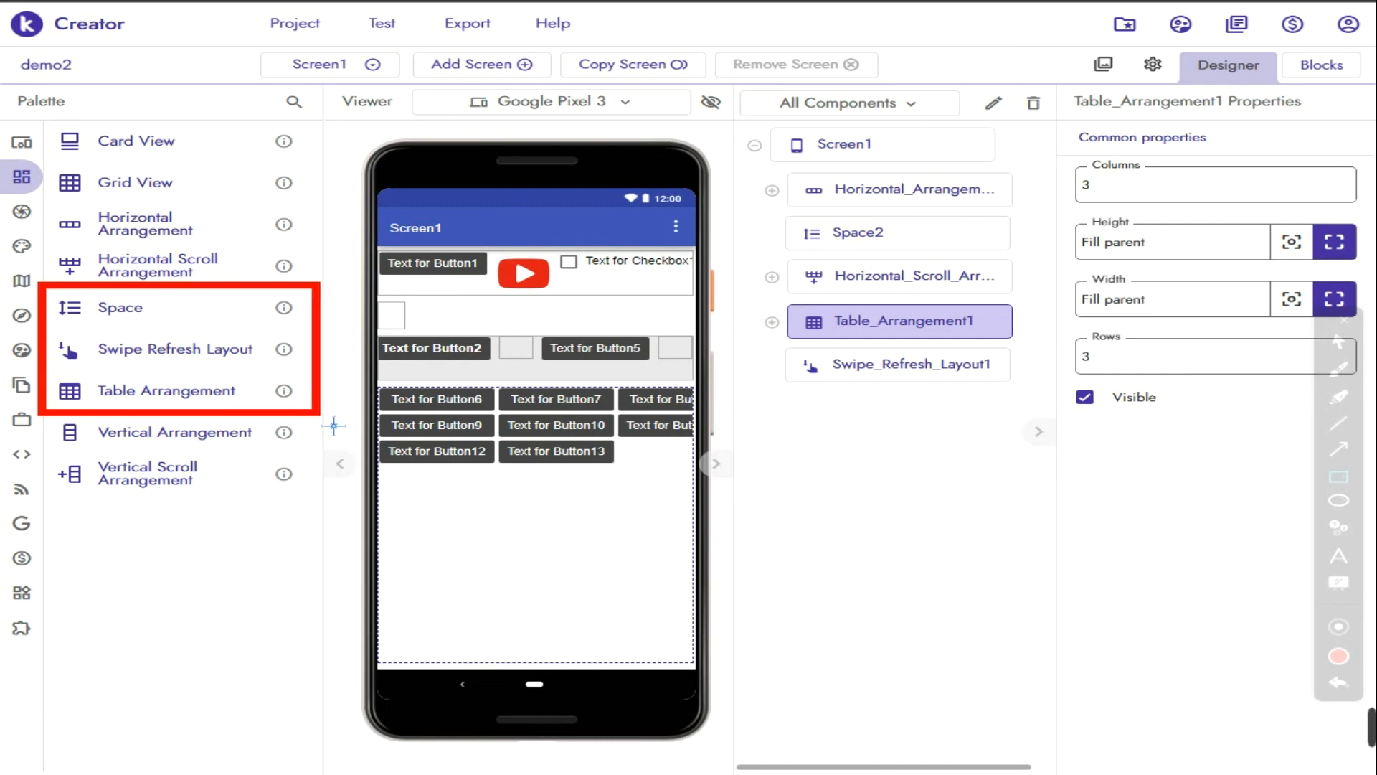
drag(58, 379, 332, 385)
key(Escape)
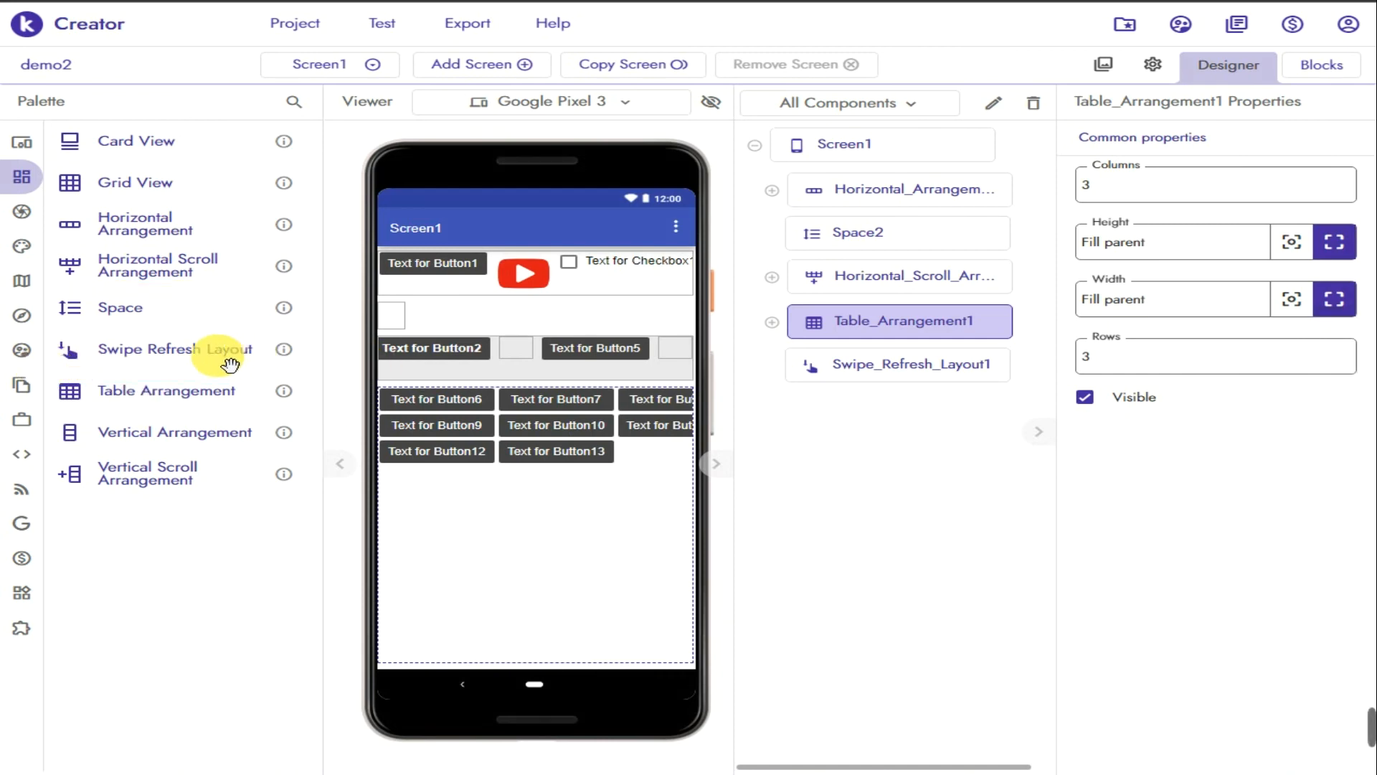